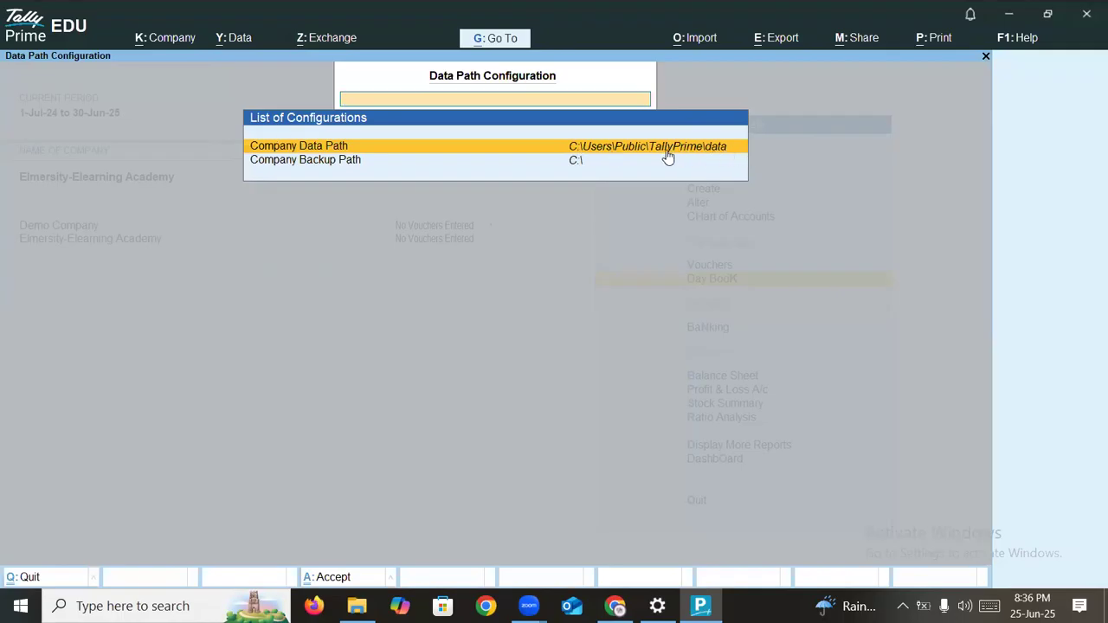
- Switch to File Explorer and open the TallyPrime folder under C:\Users\Public
click(1009, 18)
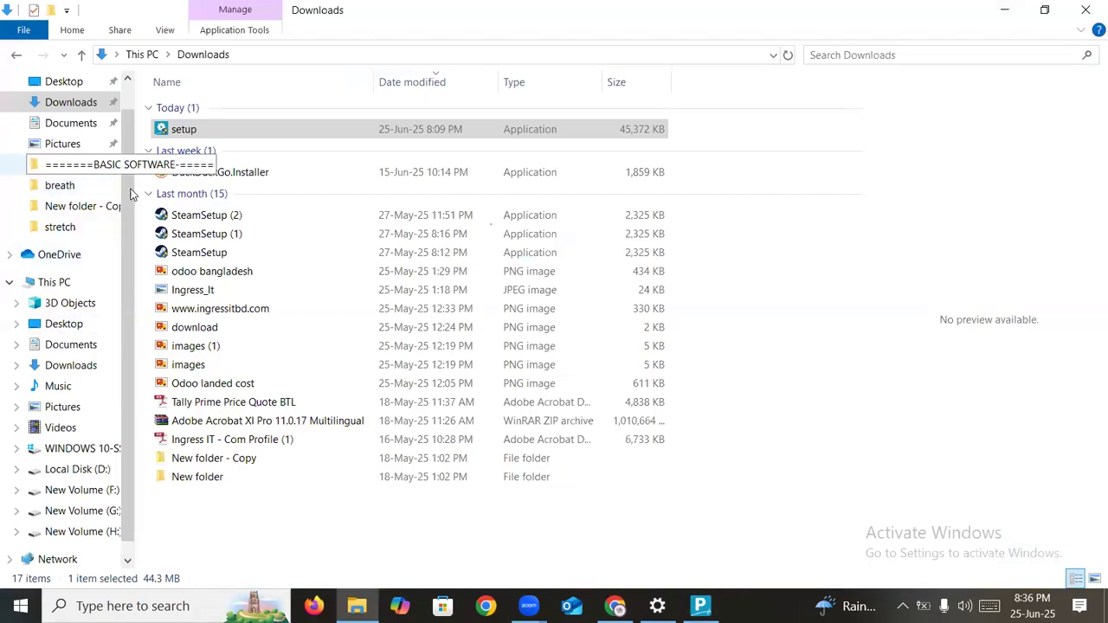
drag(130, 194, 372, 187)
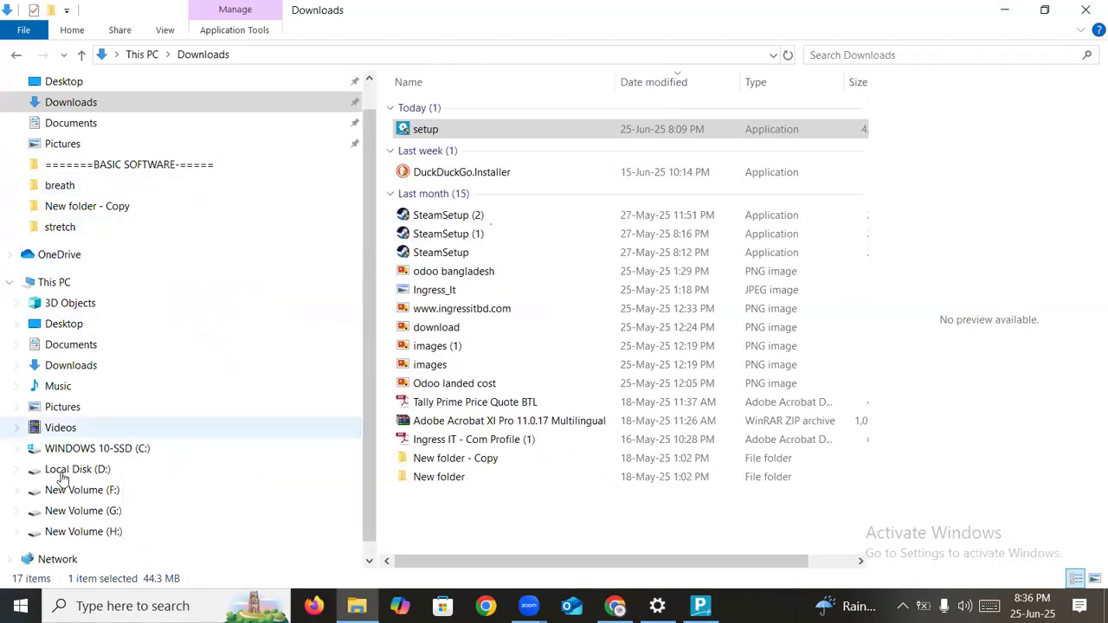
click(123, 452)
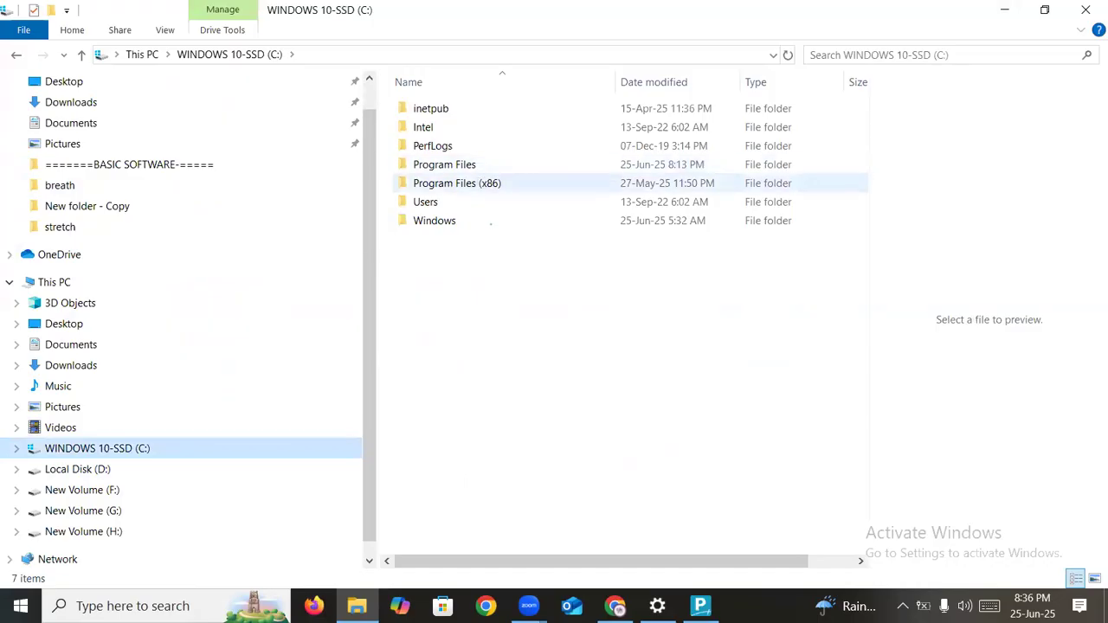
key(alt+Tab)
key(alt+Tab)
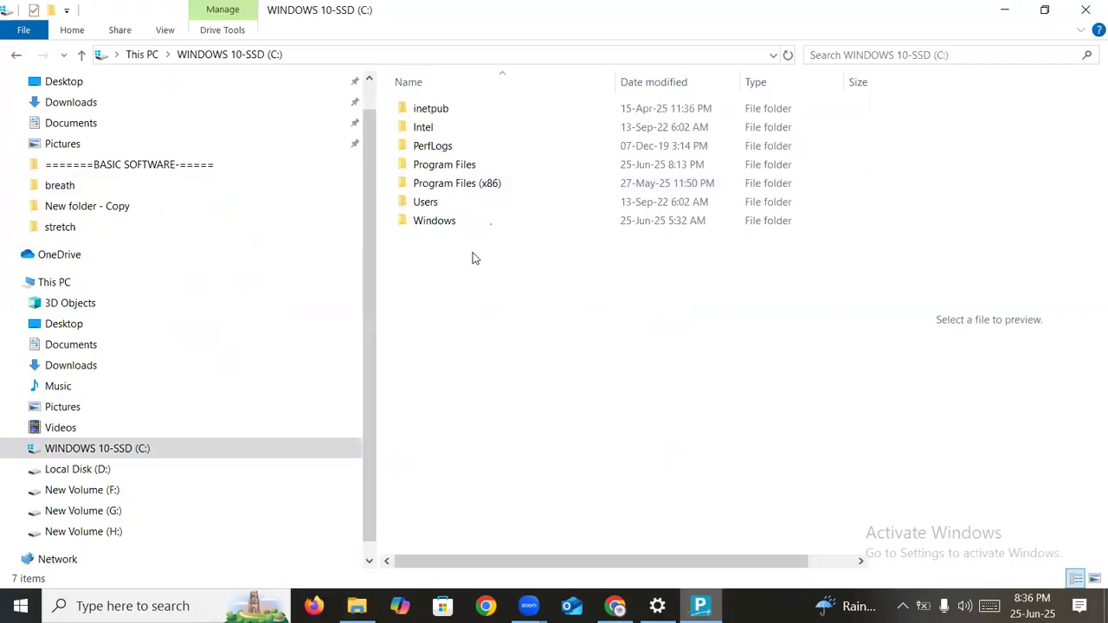
double_click(446, 204)
double_click(439, 129)
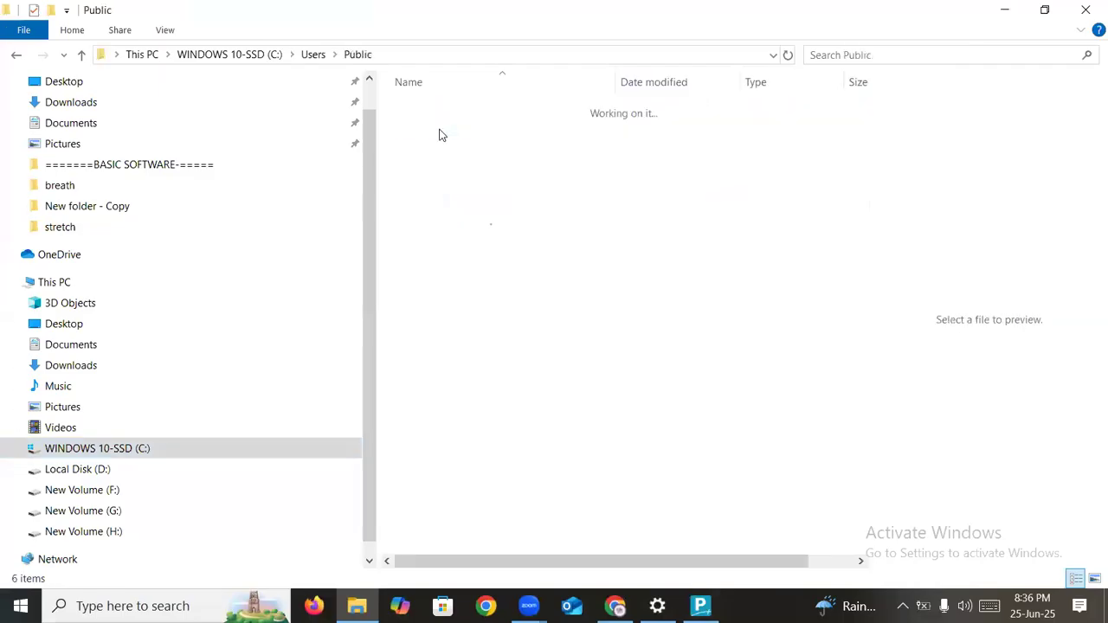
double_click(457, 205)
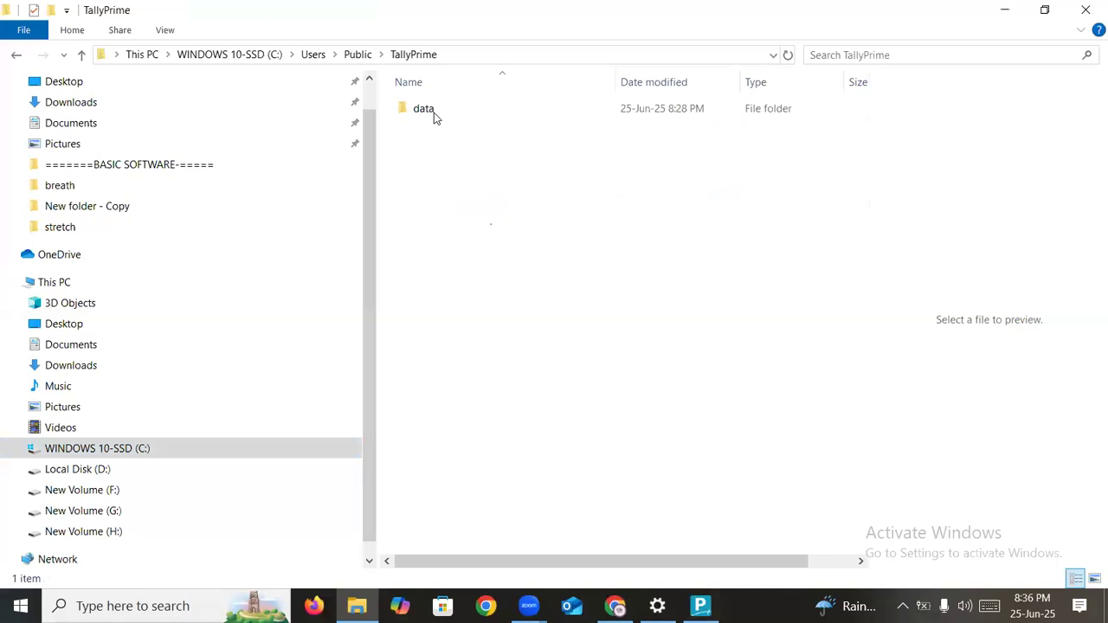
- Cut the data folder and paste it into New Volume (G:), cancelling the move of the file in use
click(432, 115)
click(450, 112)
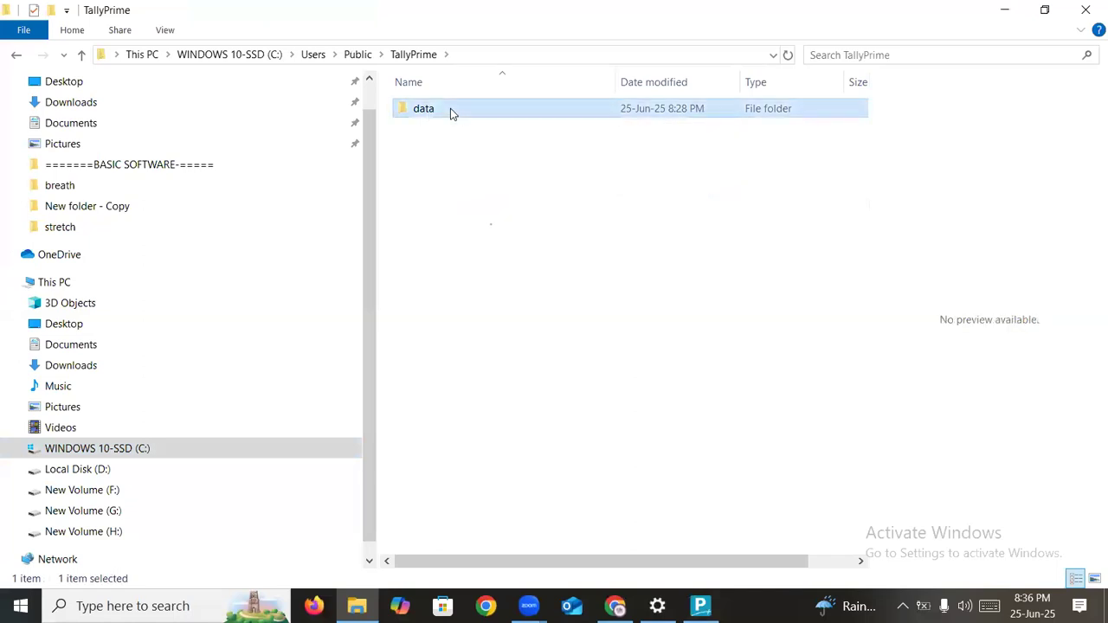
right_click(450, 113)
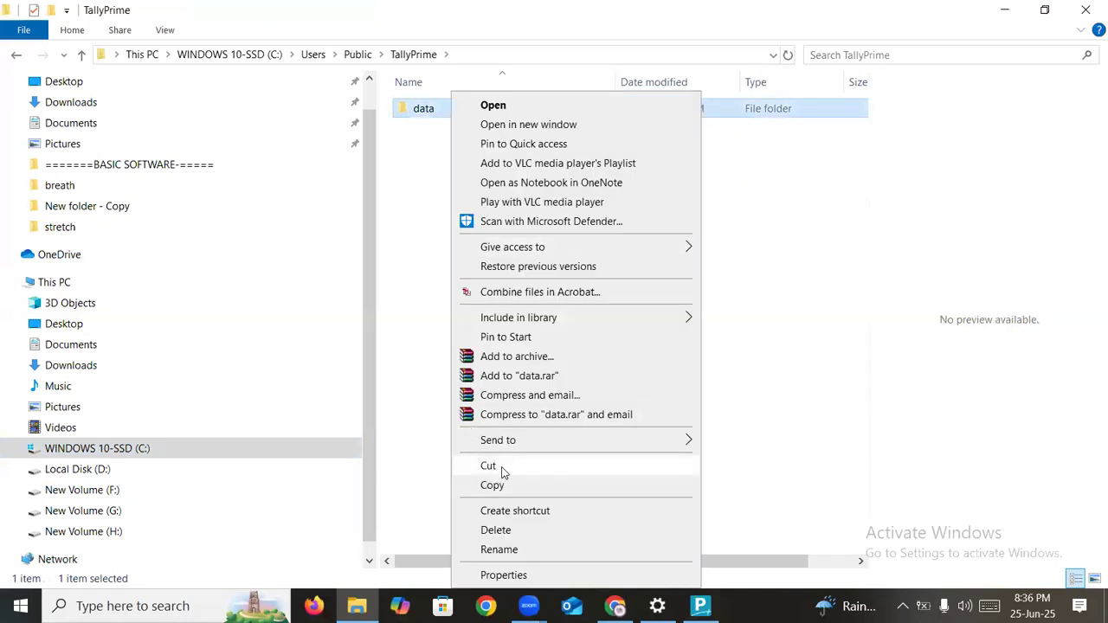
click(488, 464)
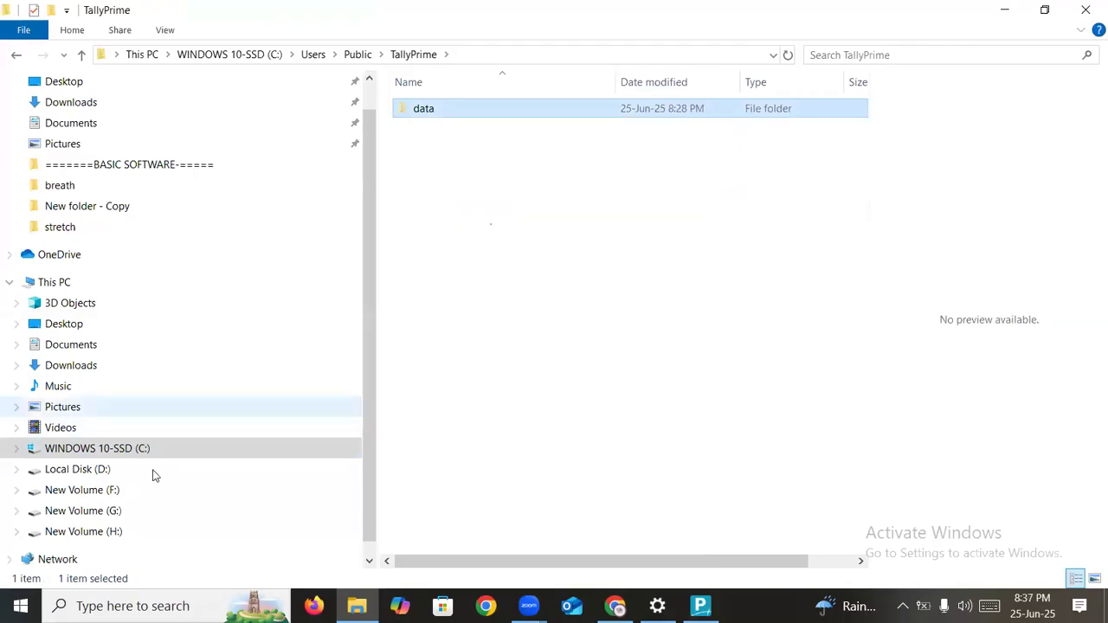
click(105, 517)
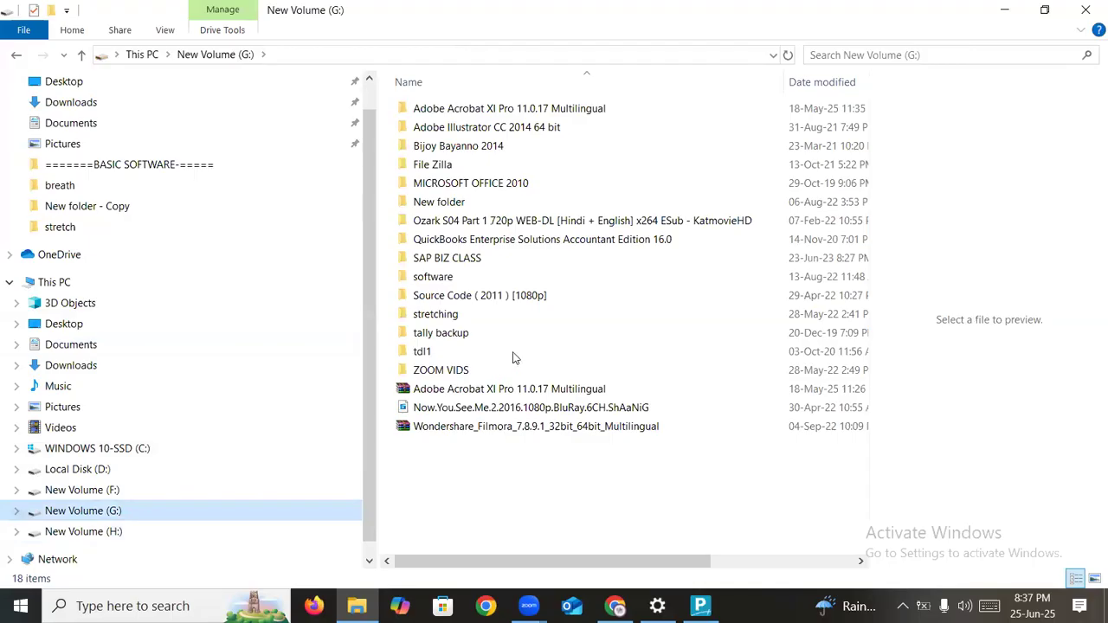
key(ctrl+v)
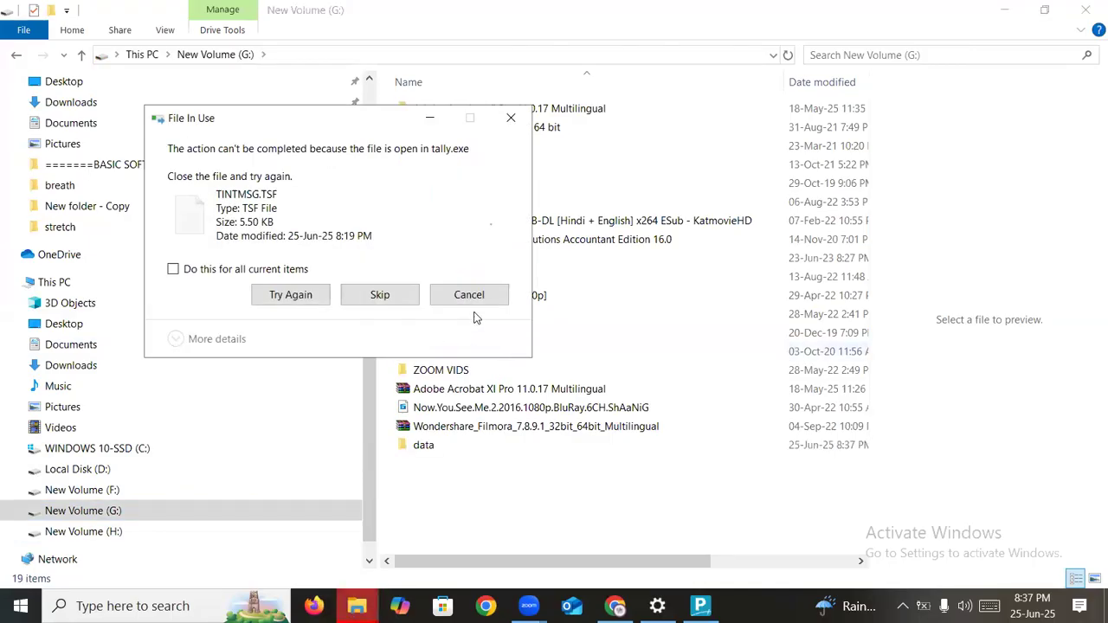
click(478, 300)
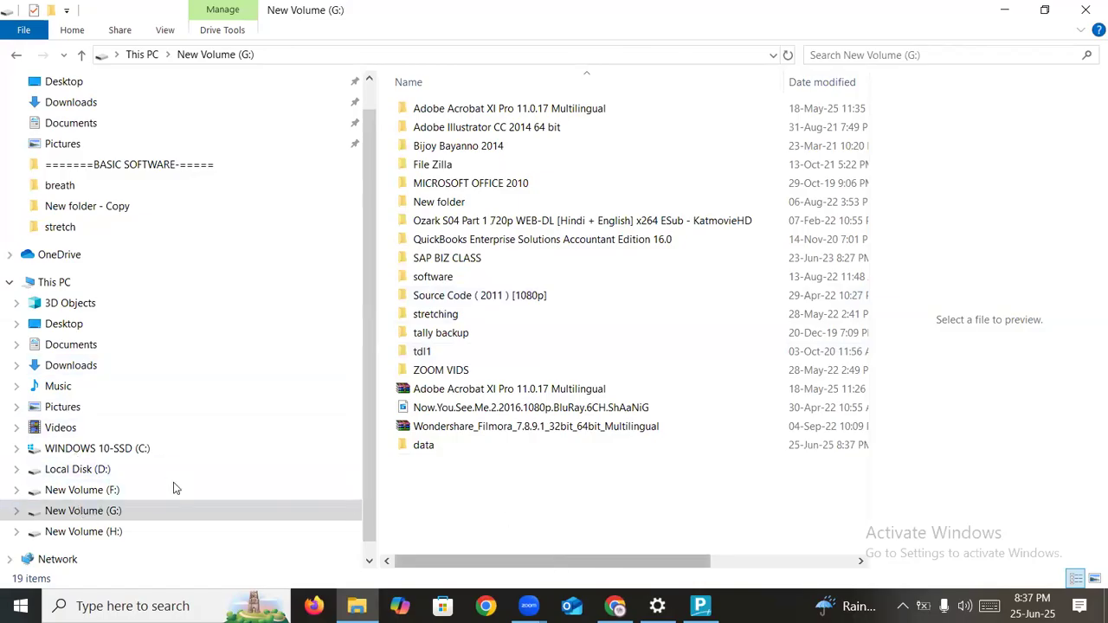
- Switch back to TallyPrime and close the program
click(116, 454)
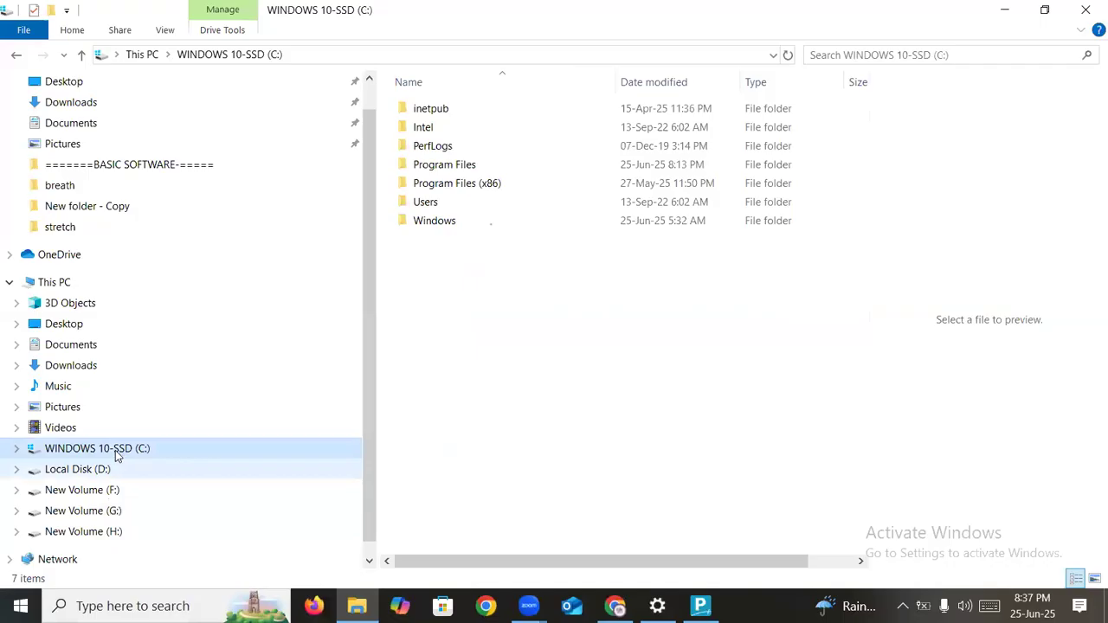
key(alt+Tab)
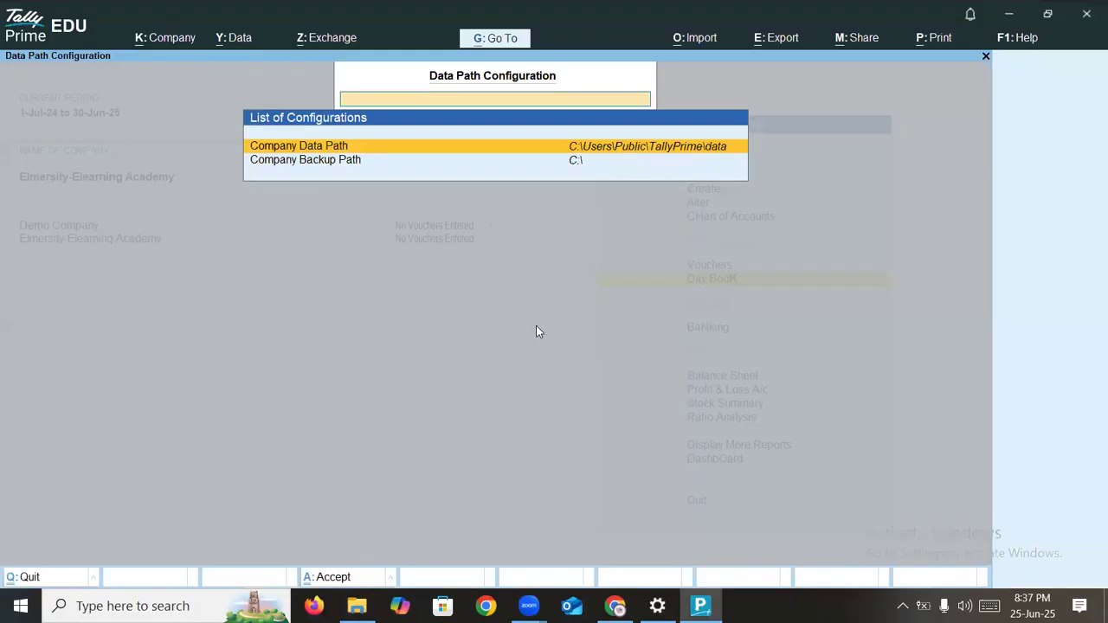
key(alt+Tab)
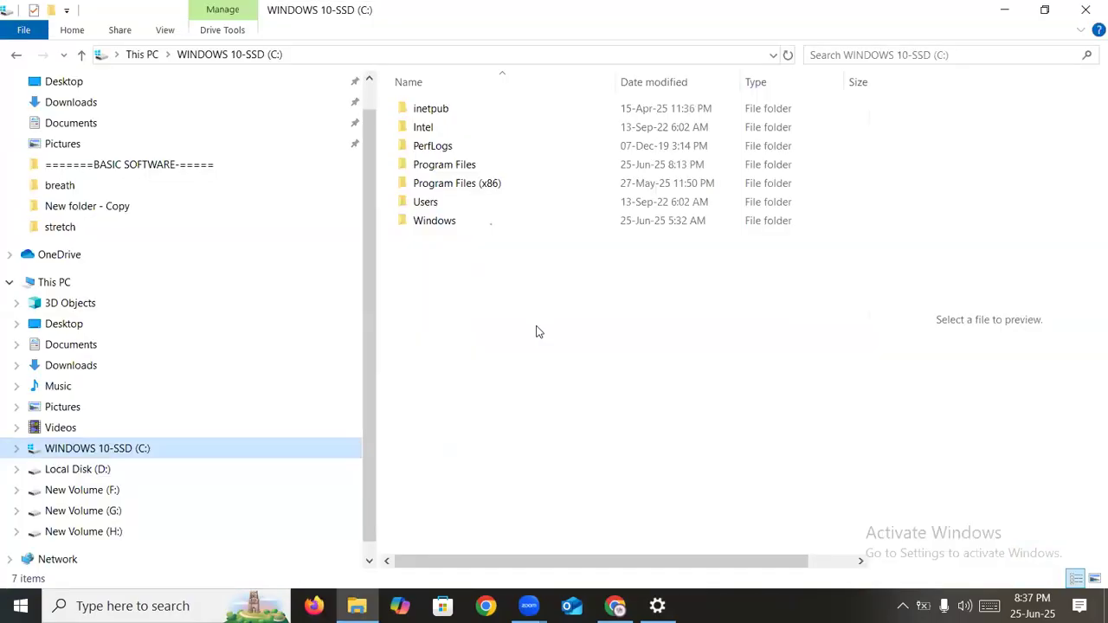
- Open the data folder on New Volume (G:) and copy its path, G:\data
click(94, 491)
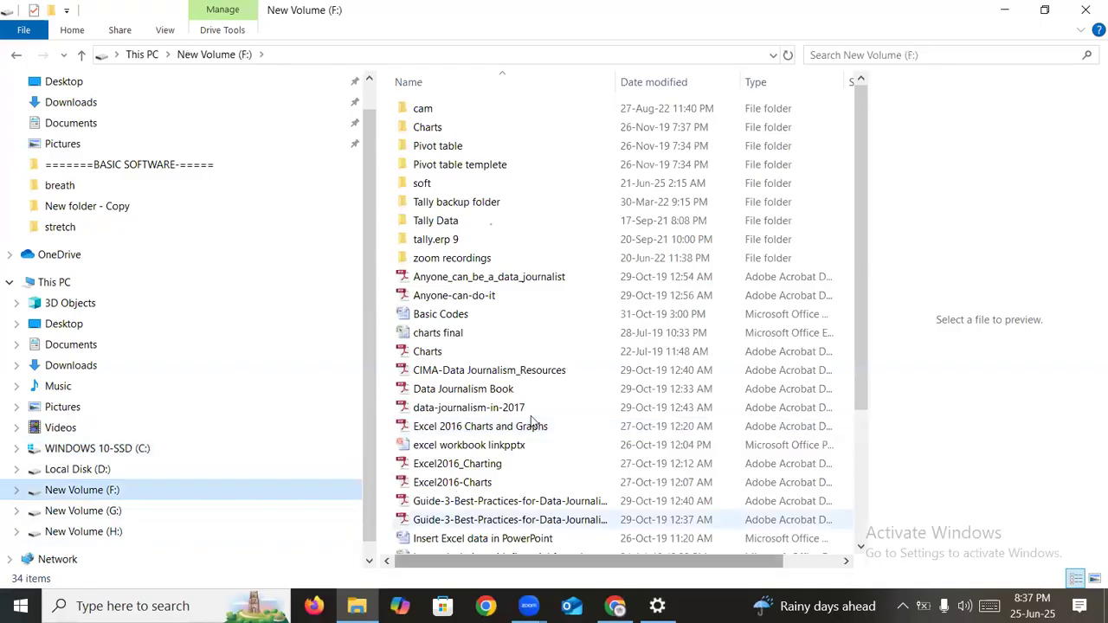
click(138, 511)
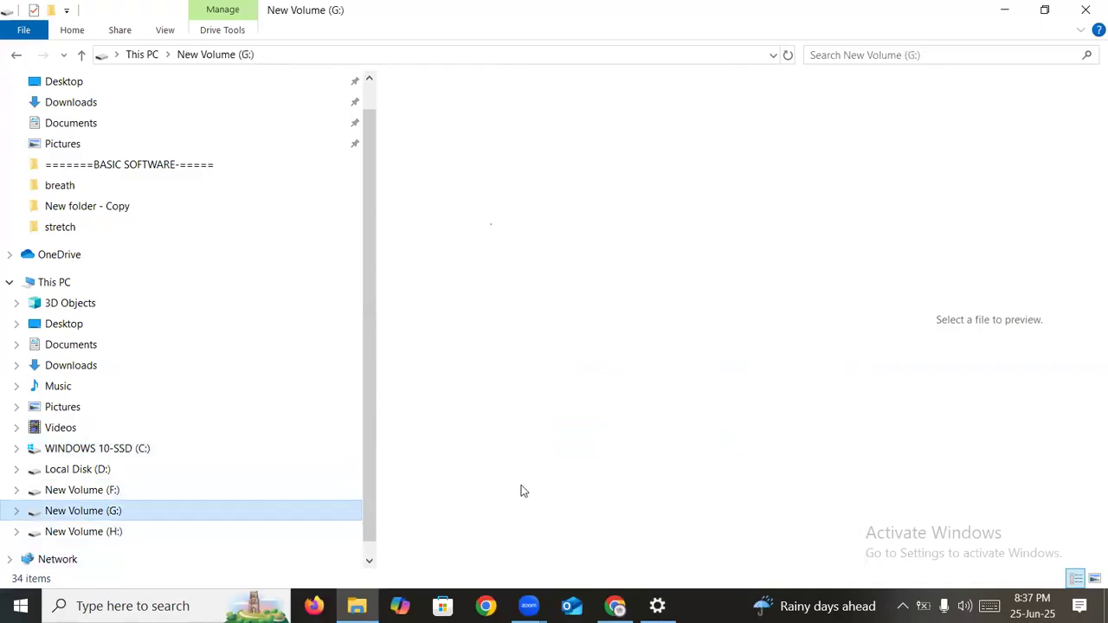
right_click(438, 519)
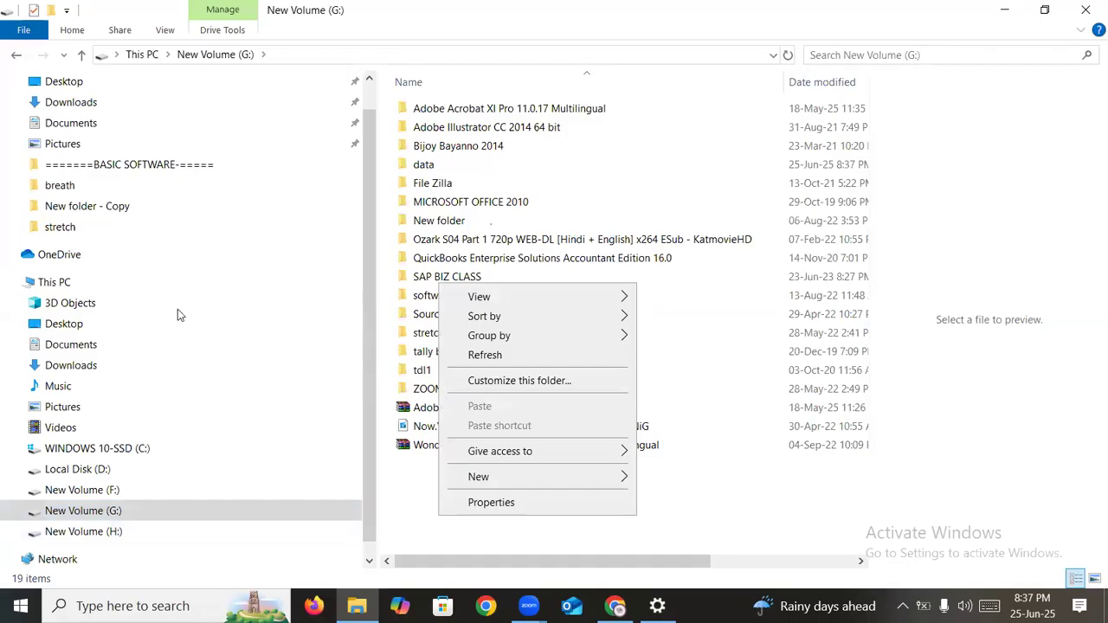
click(446, 169)
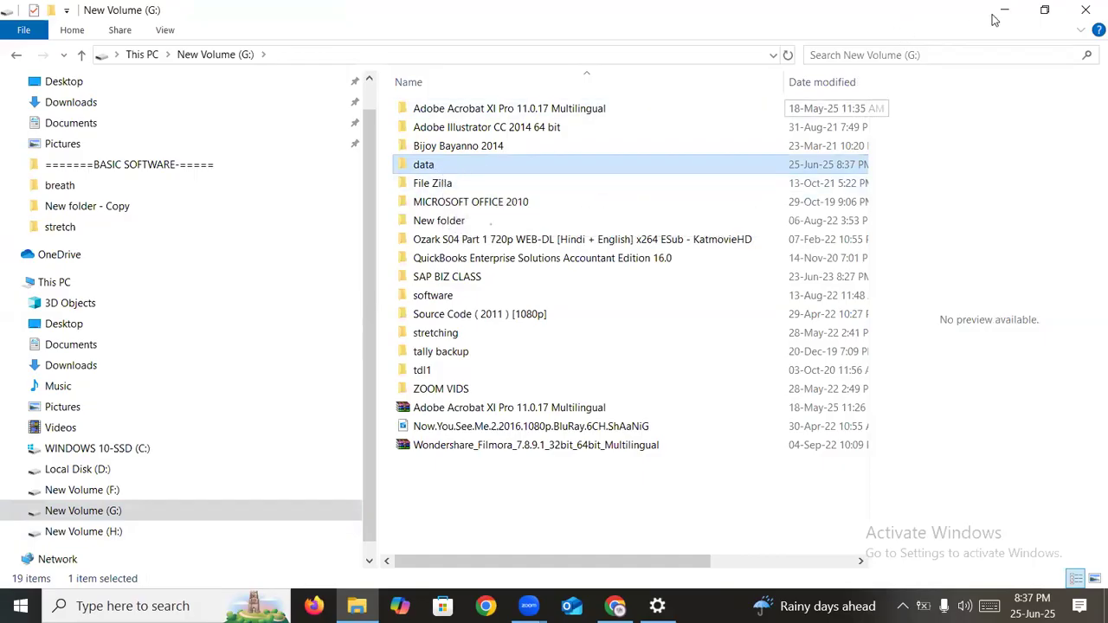
click(295, 53)
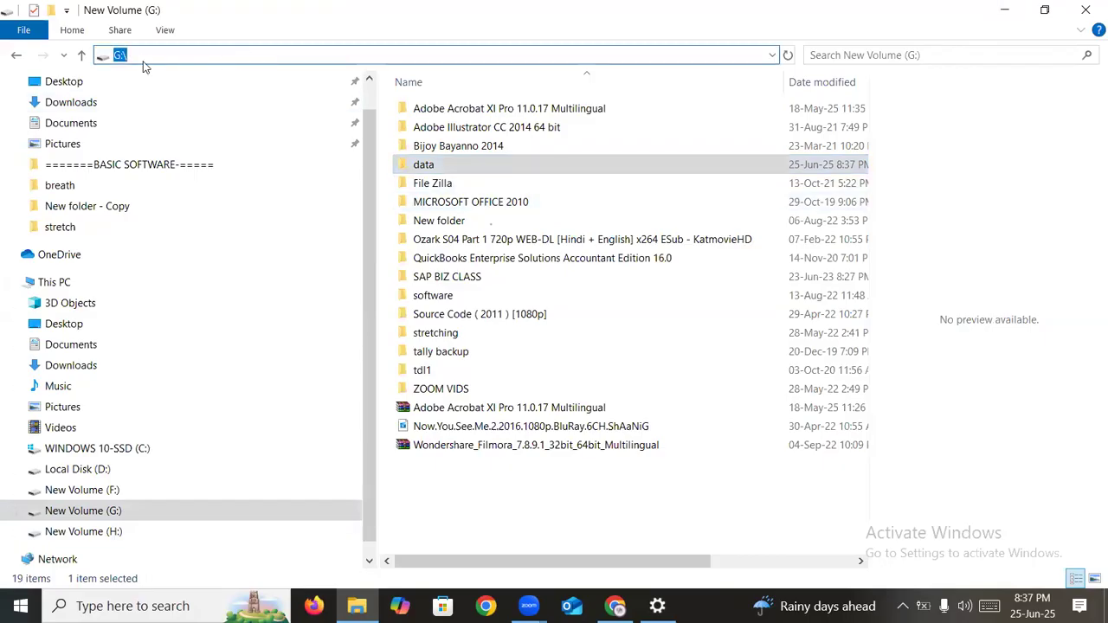
double_click(453, 166)
click(316, 57)
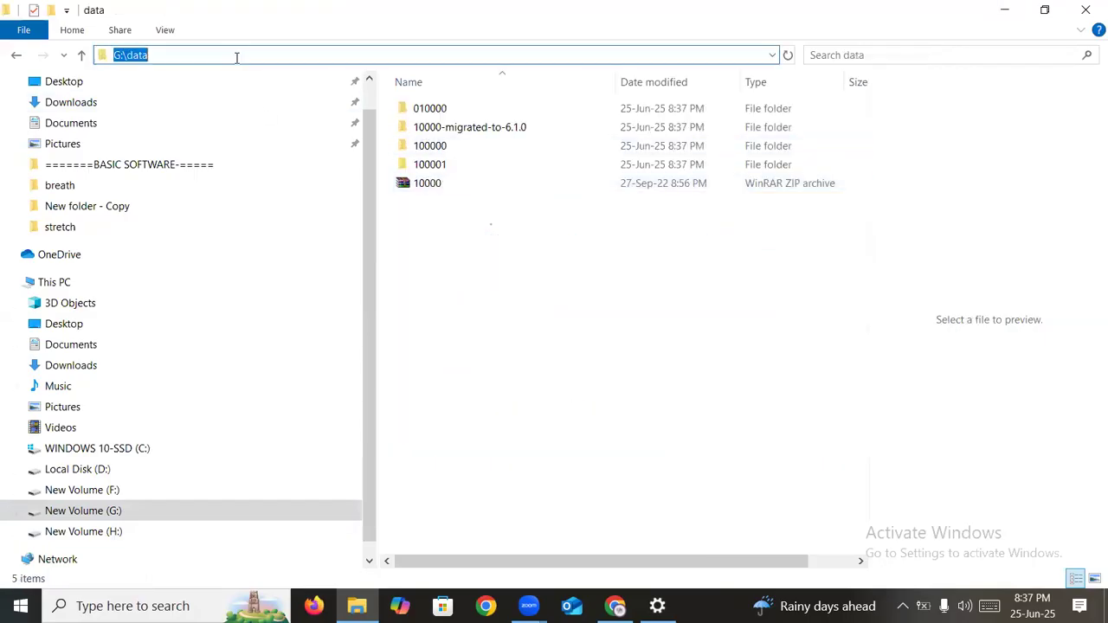
right_click(137, 57)
click(193, 102)
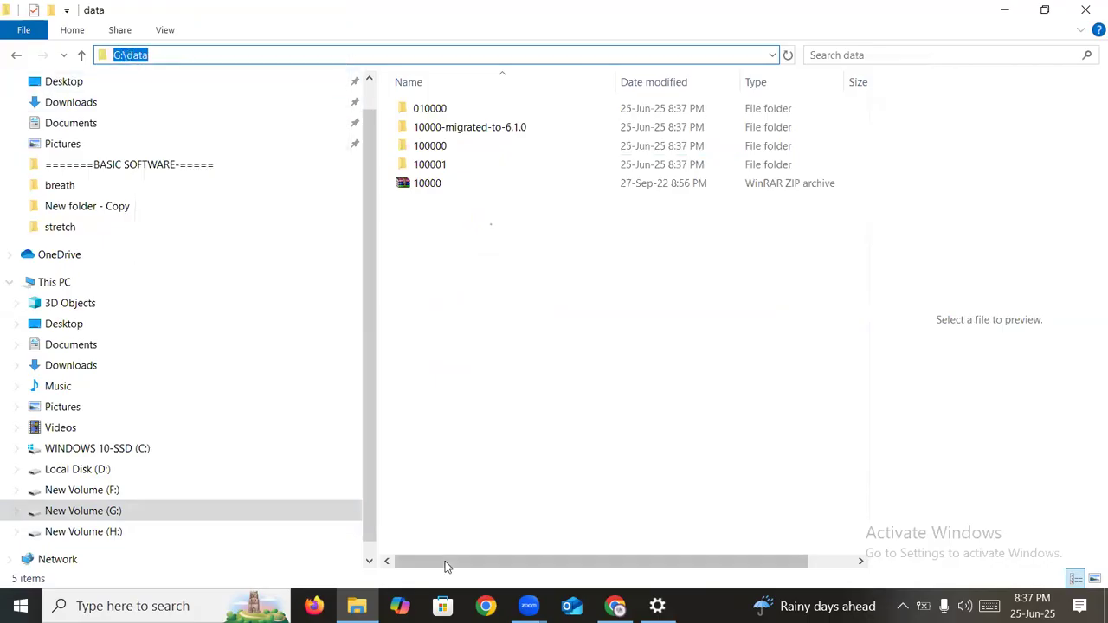
- Minimise File Explorer, relaunch TallyPrime and continue in Educational Mode
click(999, 9)
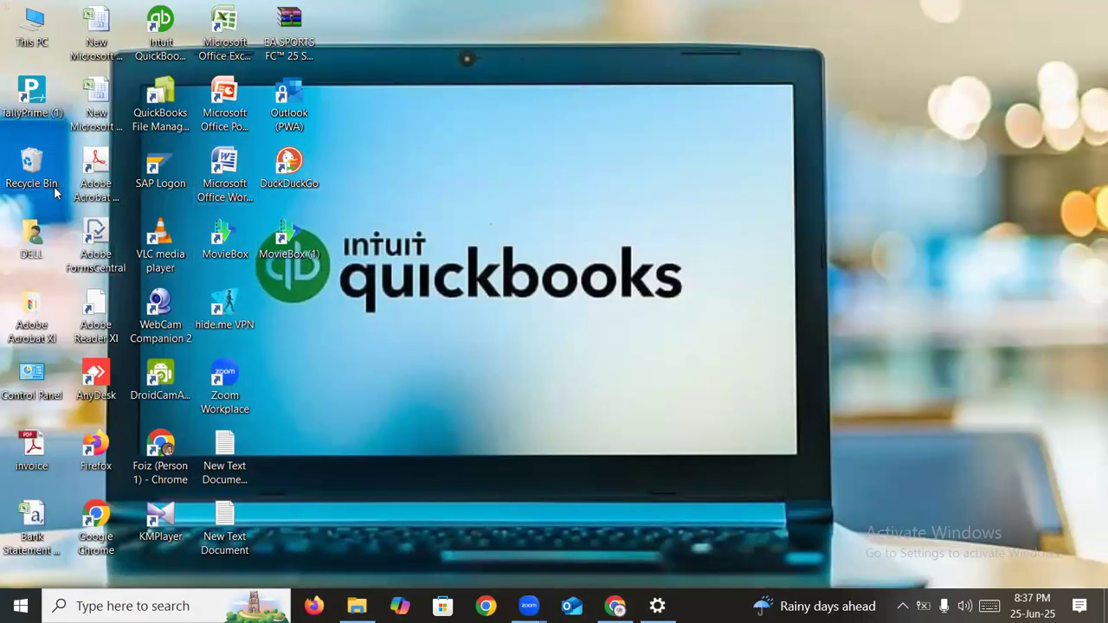
double_click(35, 93)
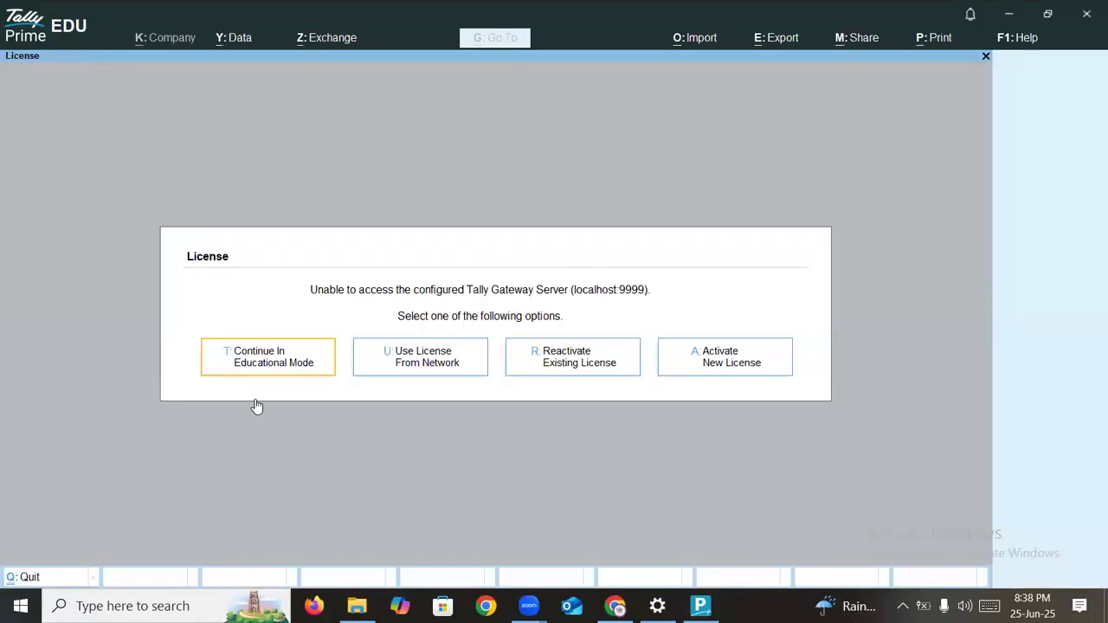
click(268, 355)
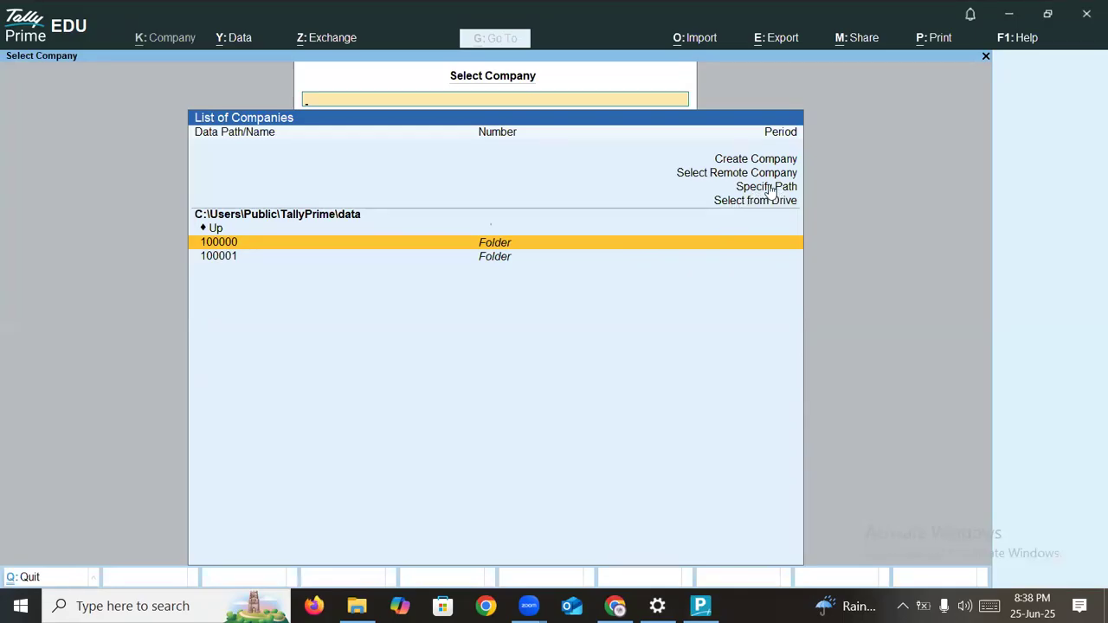
- Set the Company Data Path to G:\data using the copied path and accept the data path configuration
click(233, 39)
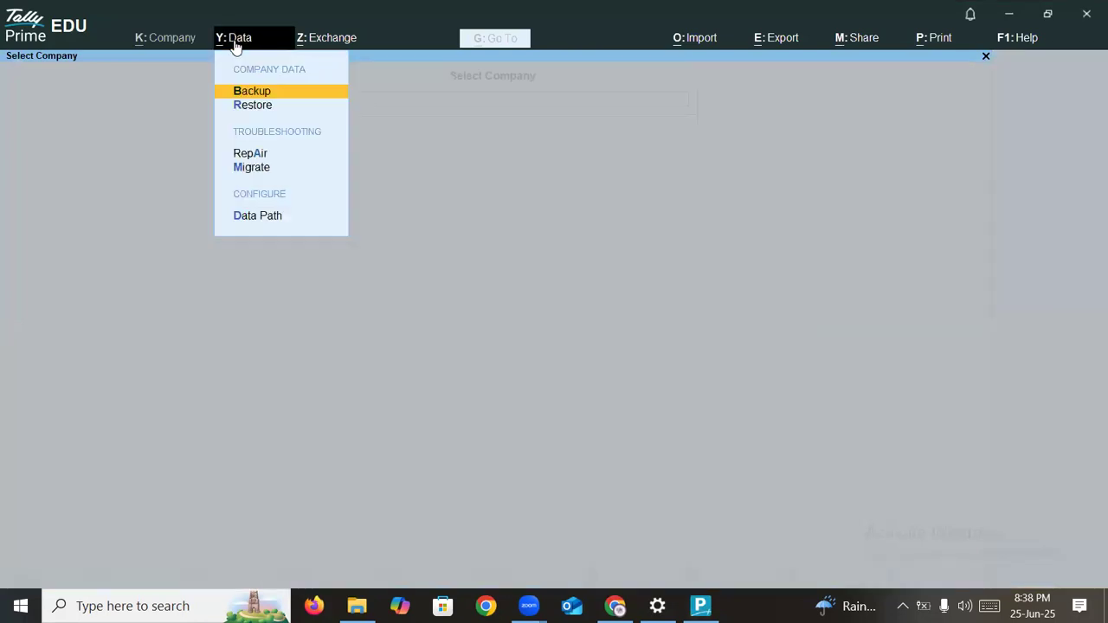
click(258, 216)
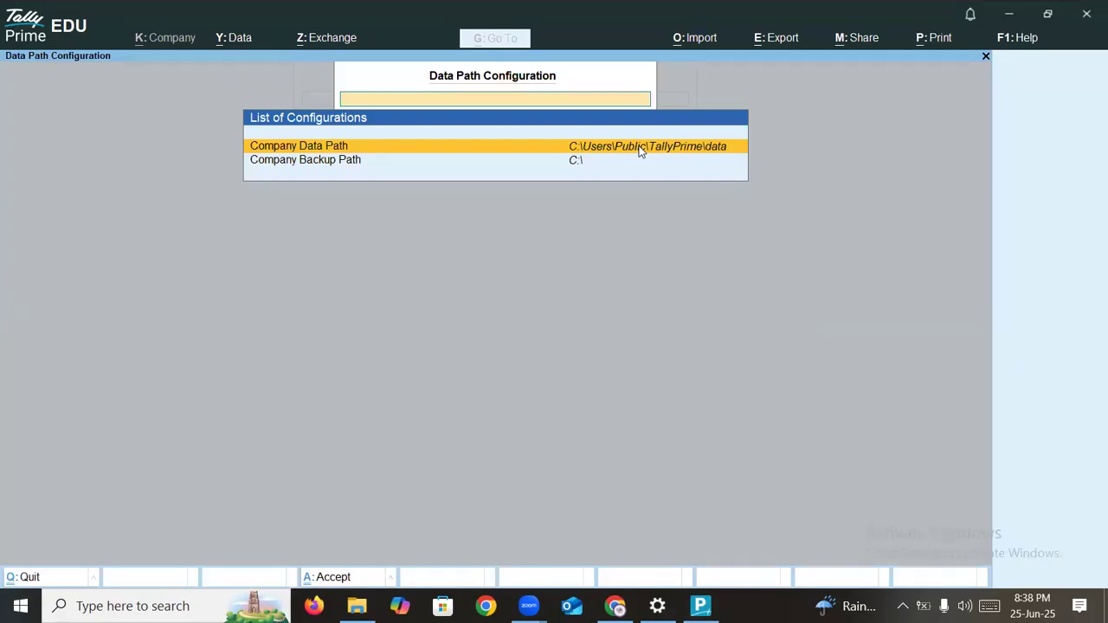
click(614, 148)
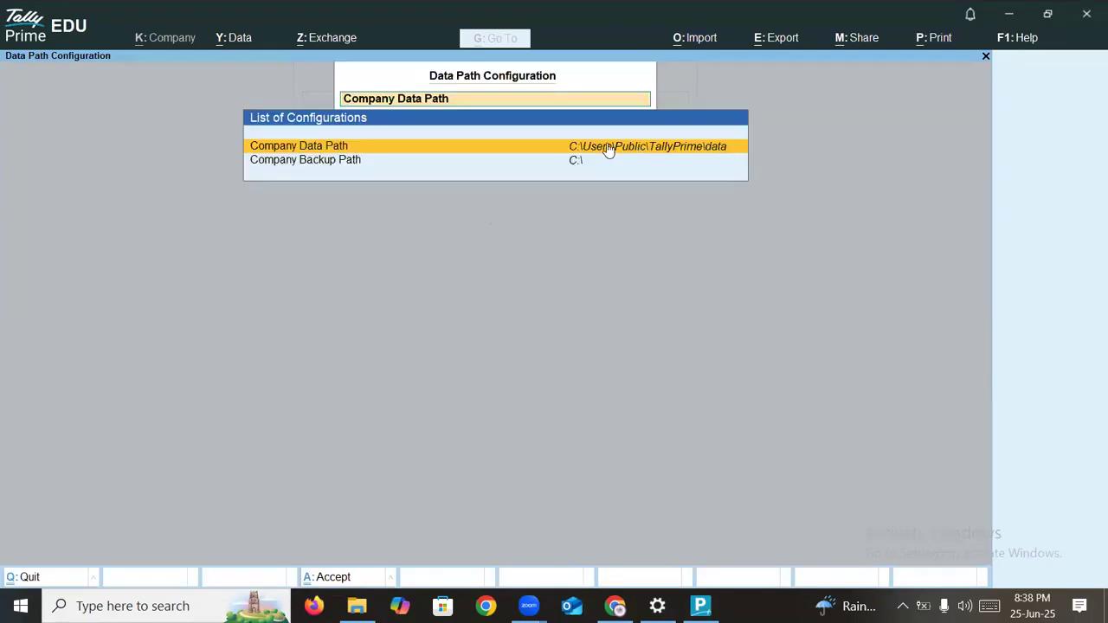
click(623, 148)
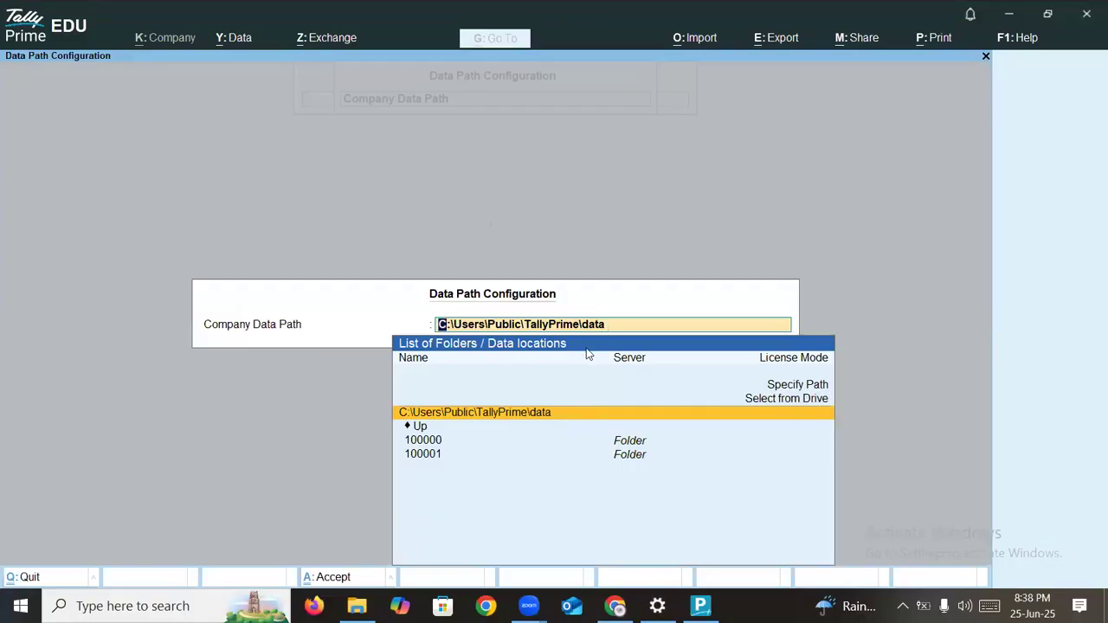
key(BackSpace)
key(ctrl+v)
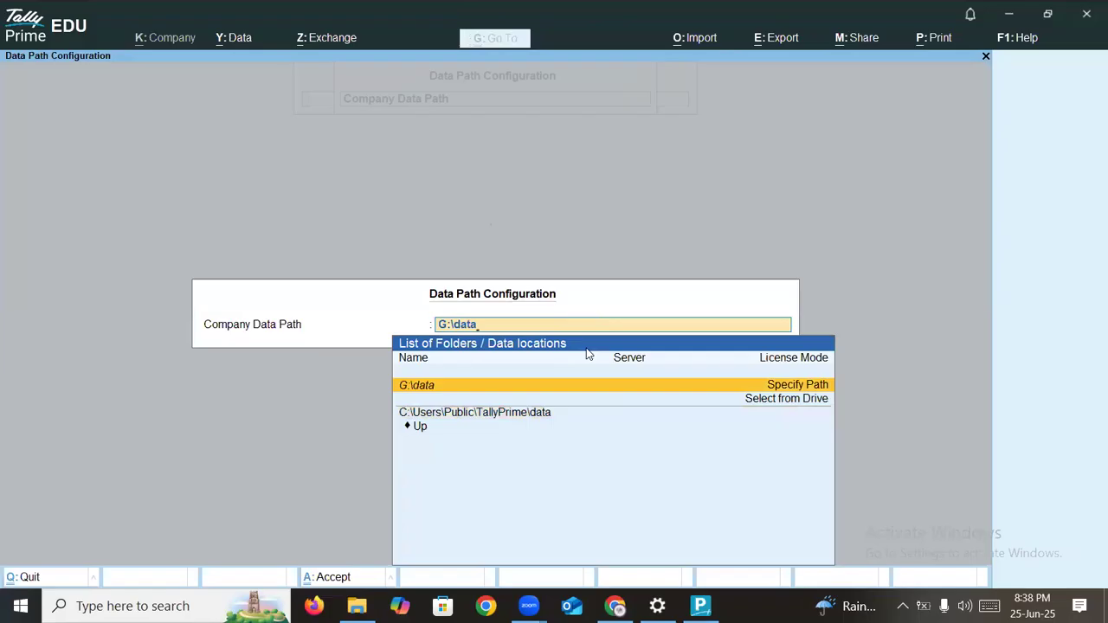
key(Return)
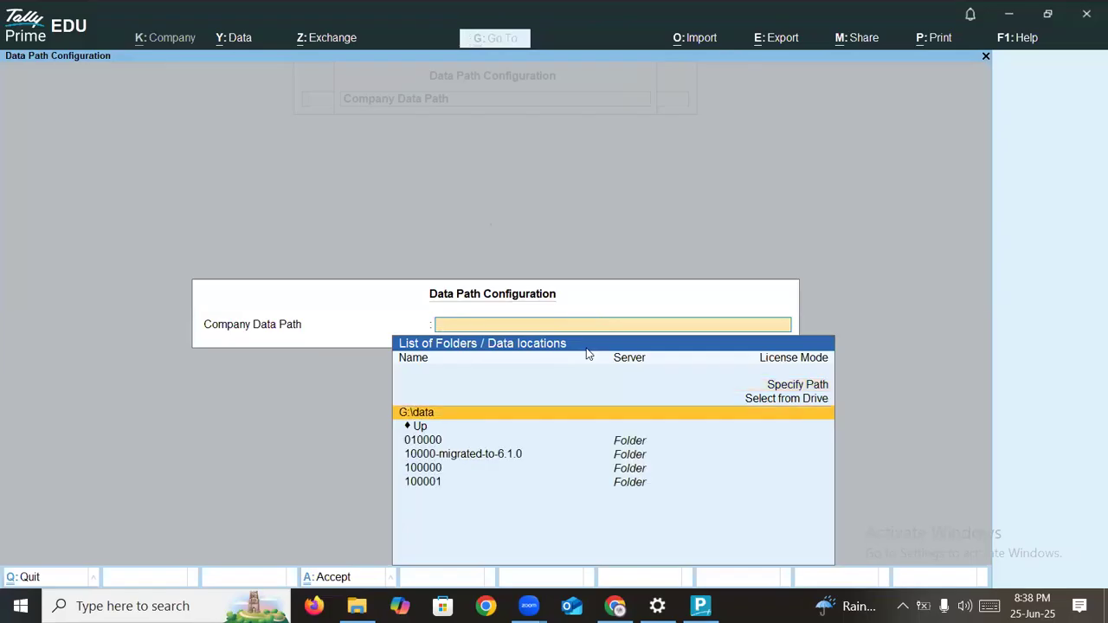
key(Return)
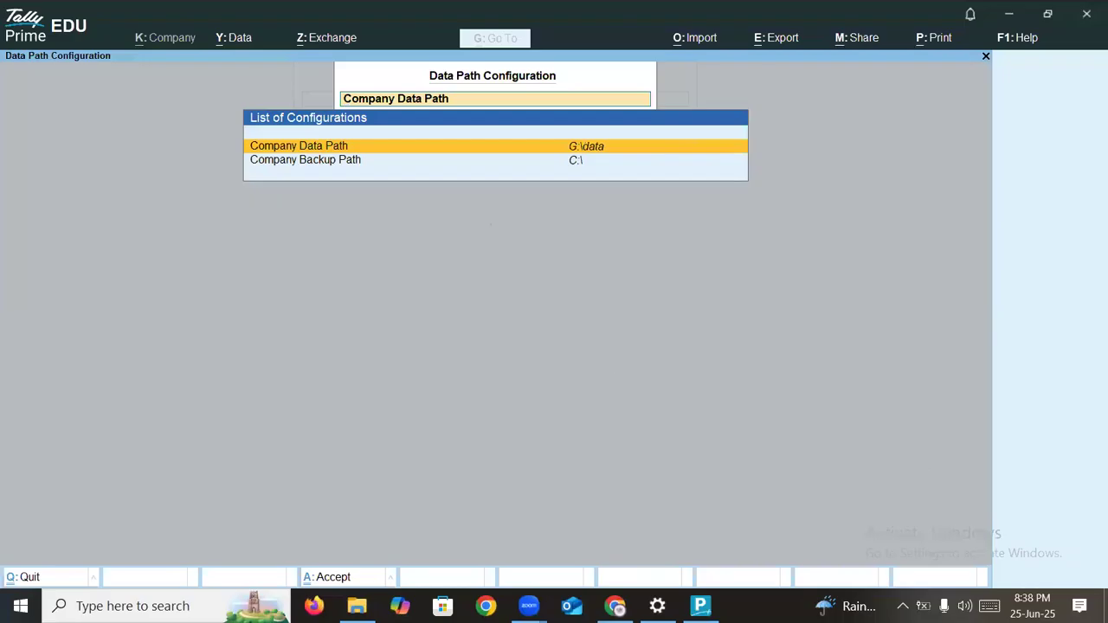
click(529, 606)
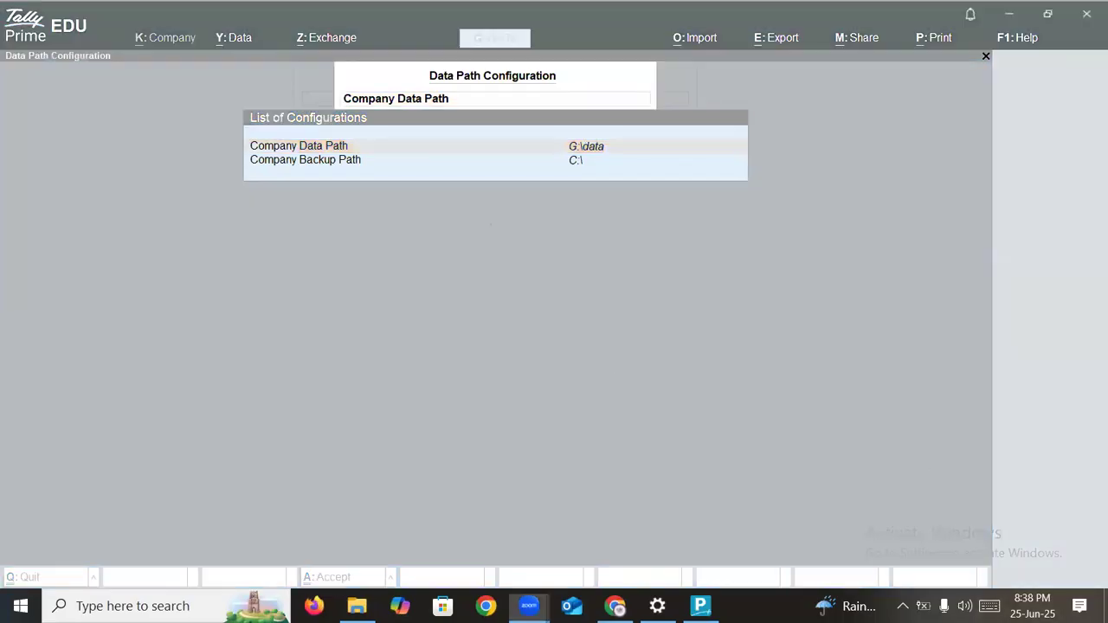
click(340, 580)
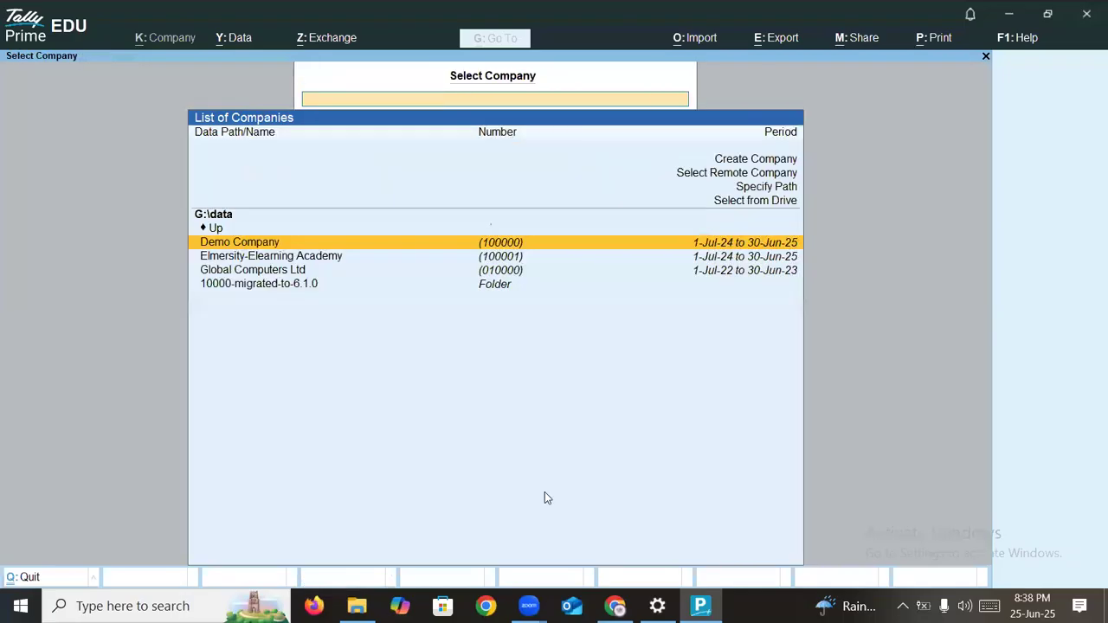
- Open the data path configuration to check the Company Data Path and Company Backup Path
click(294, 260)
click(255, 245)
click(242, 39)
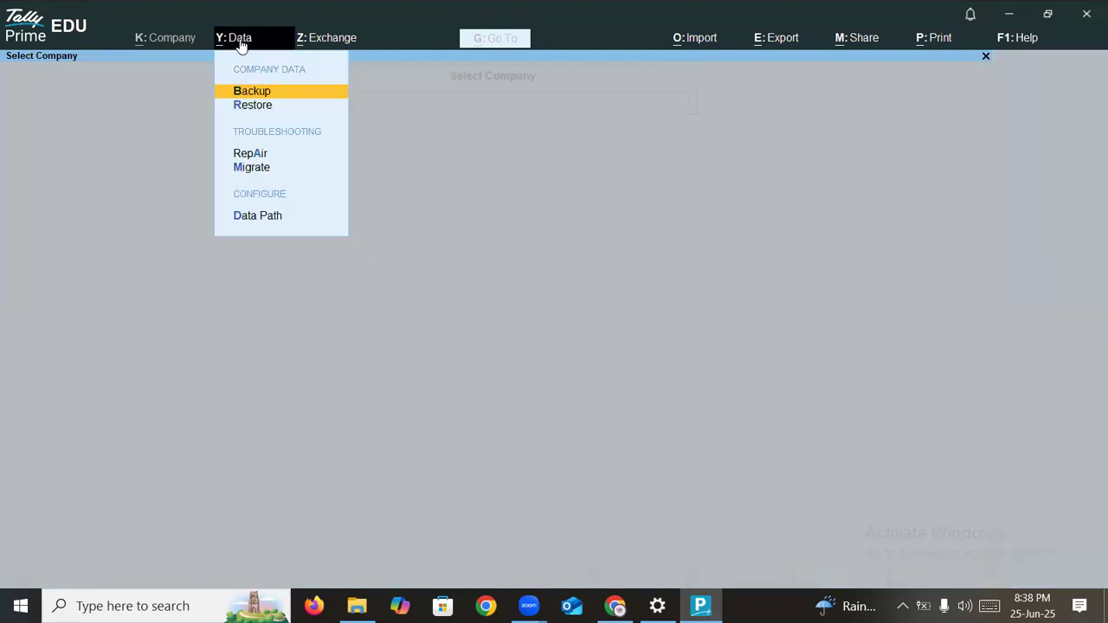
click(259, 218)
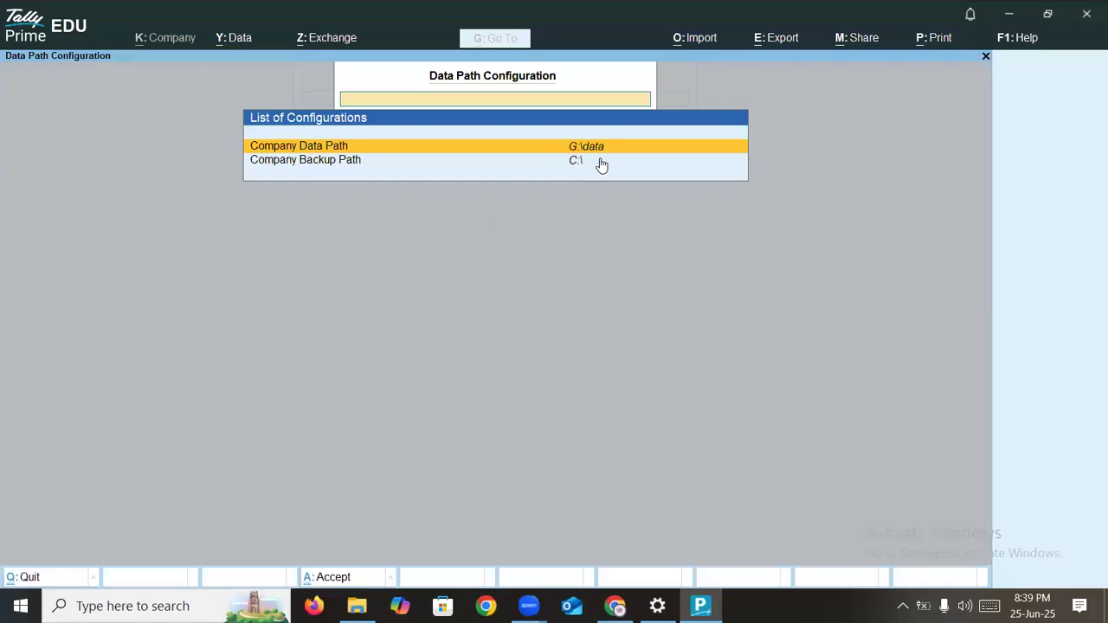
click(239, 37)
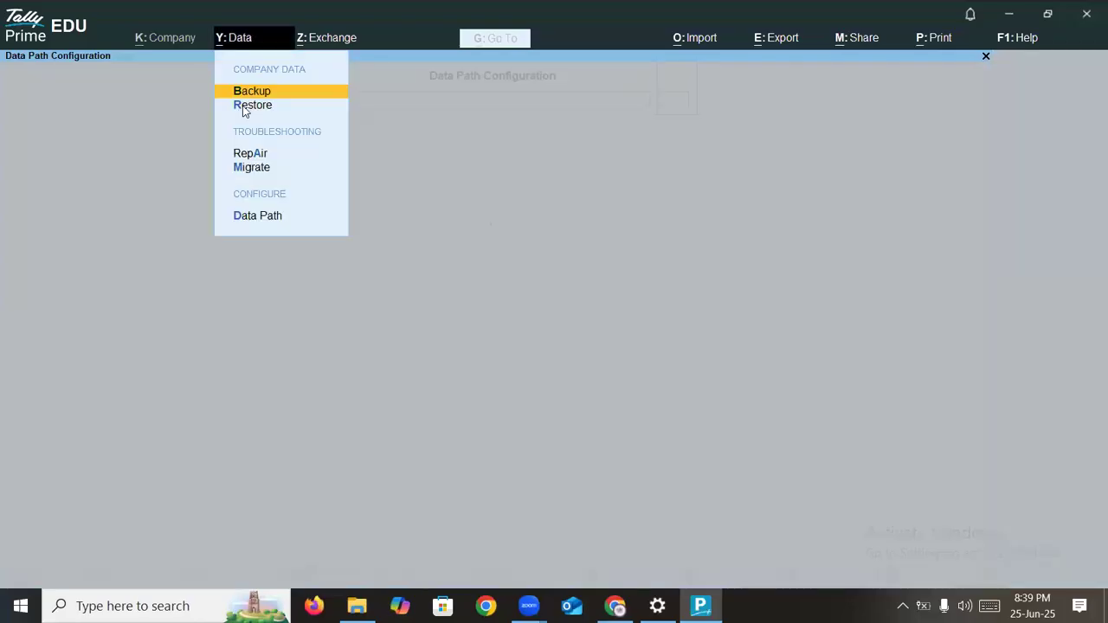
click(263, 223)
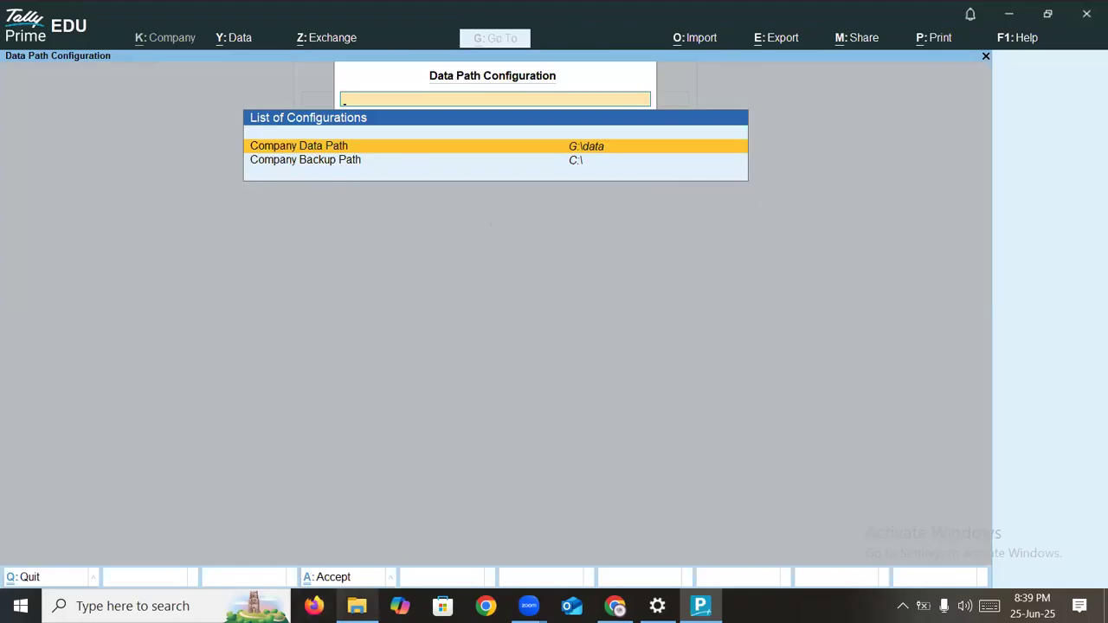
- Switch to File Explorer, inspect the contents of folder 100000 in G:\data, and minimise the window again
click(356, 606)
click(435, 166)
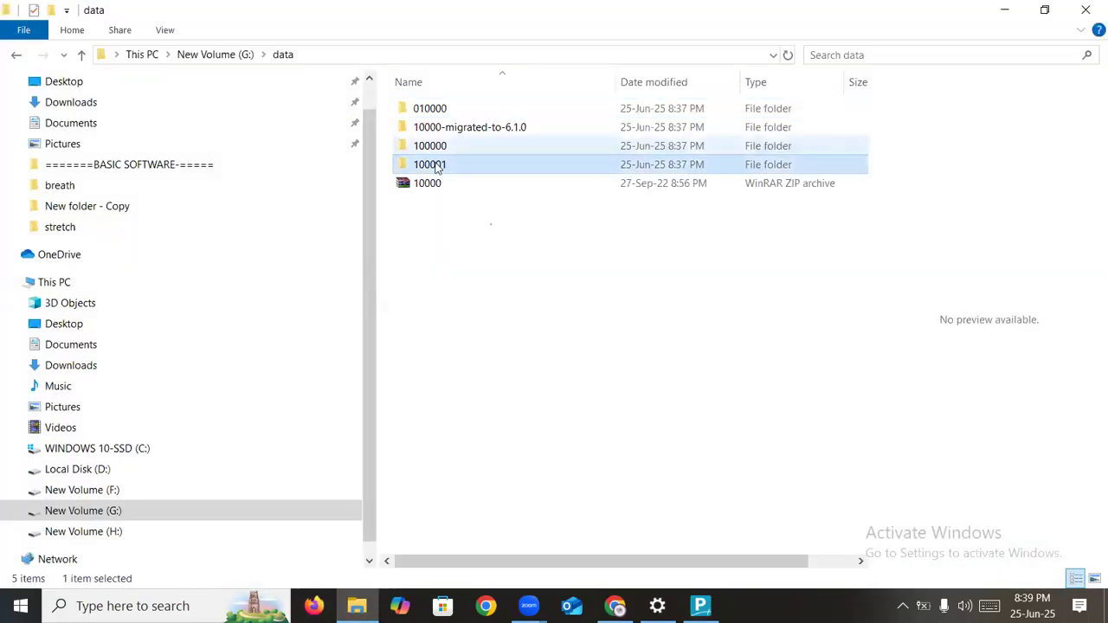
double_click(441, 149)
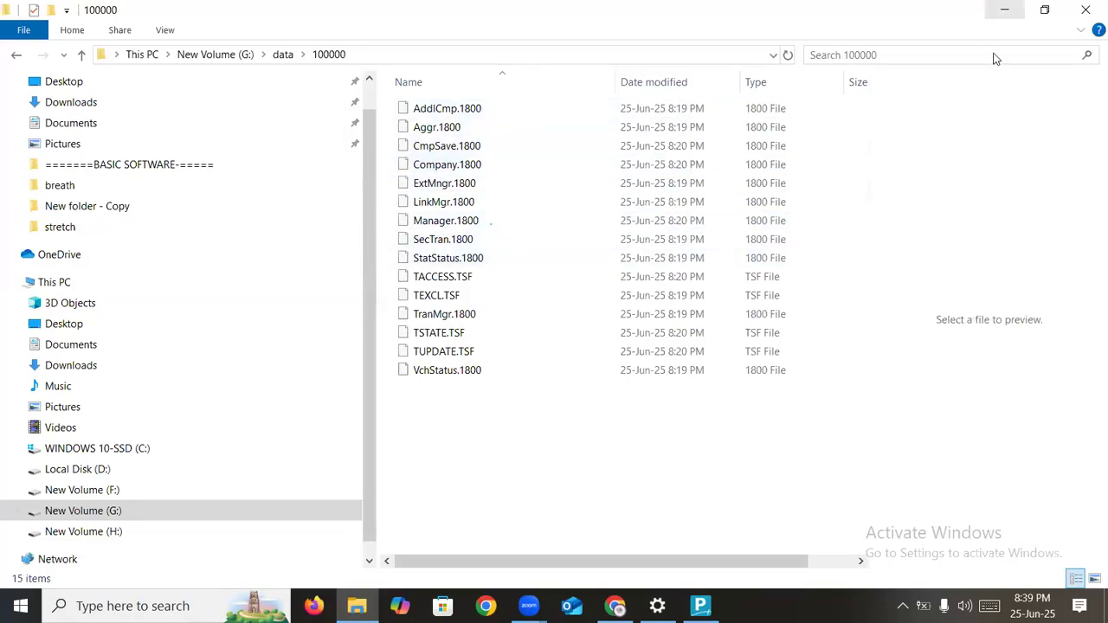
click(1004, 10)
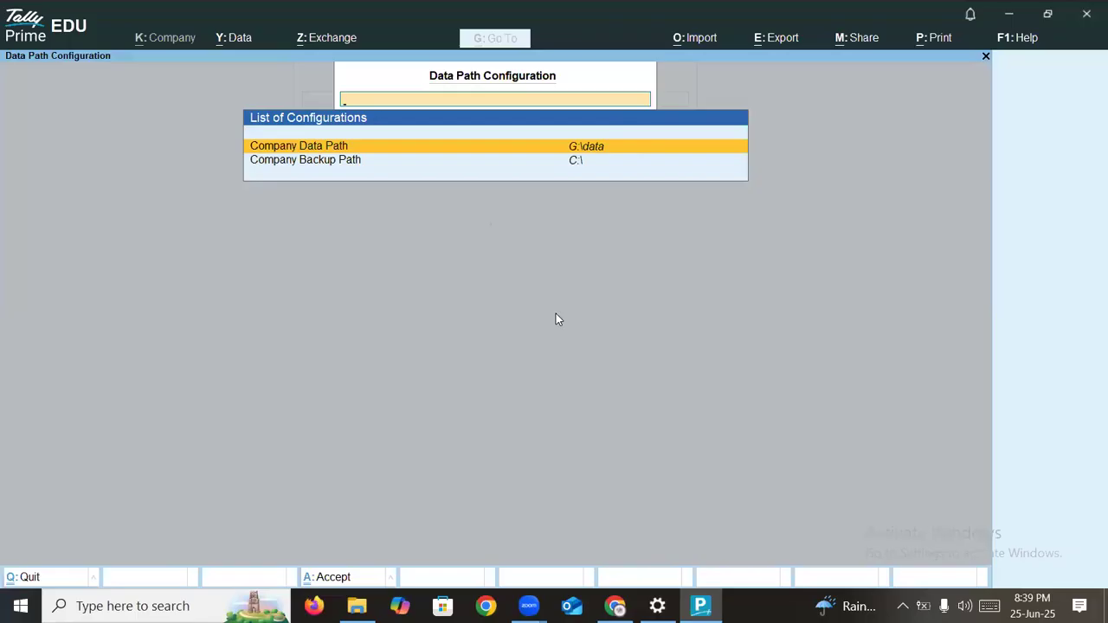
- Leave the data path configuration, decline quitting, and open the company Elmersity-Elearning Academy
key(Escape)
key(Escape)
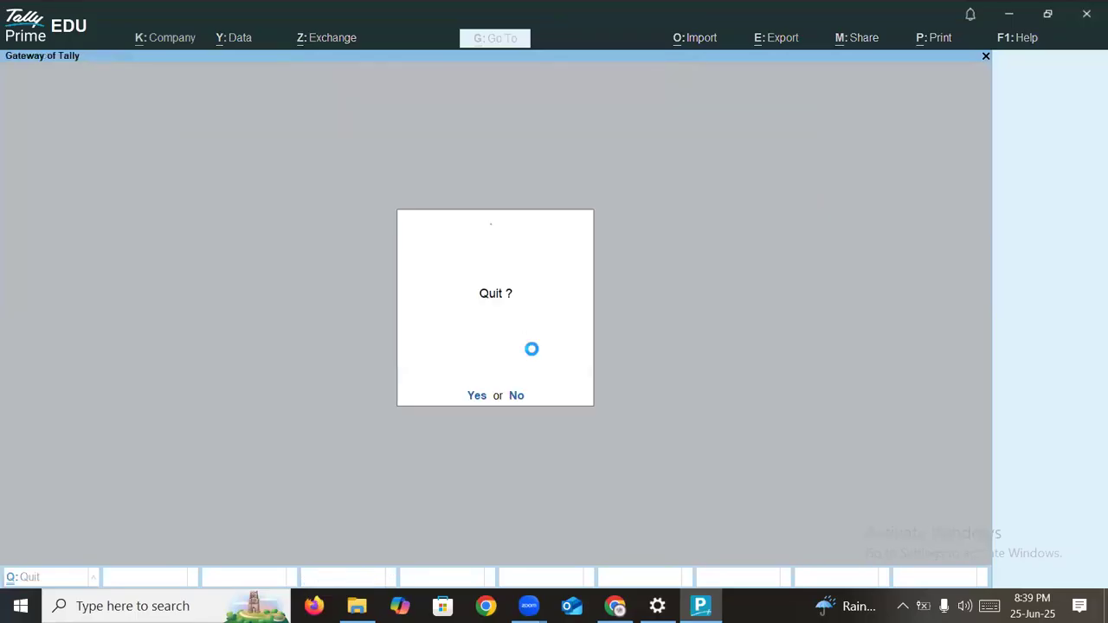
click(519, 396)
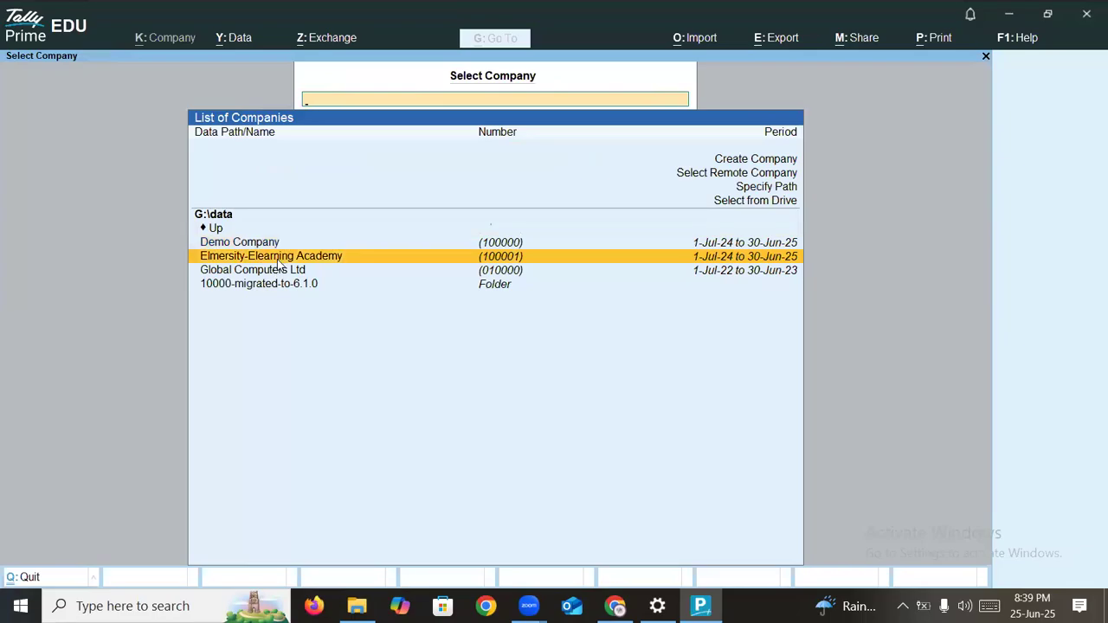
click(280, 264)
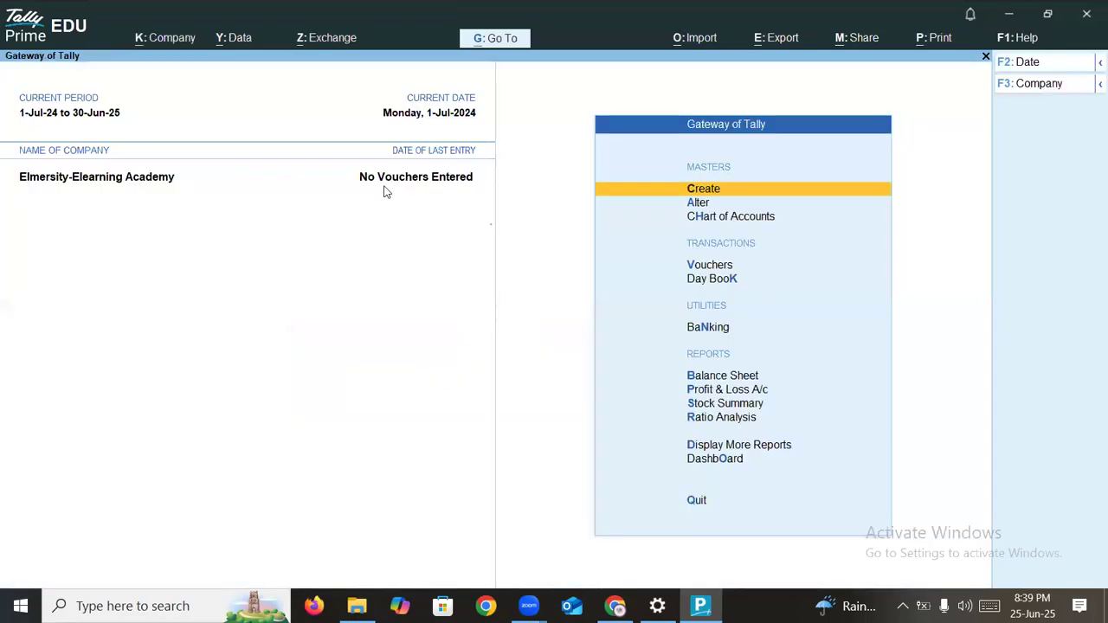
- Open the Backup function for company data from the Gateway of Tally
click(241, 40)
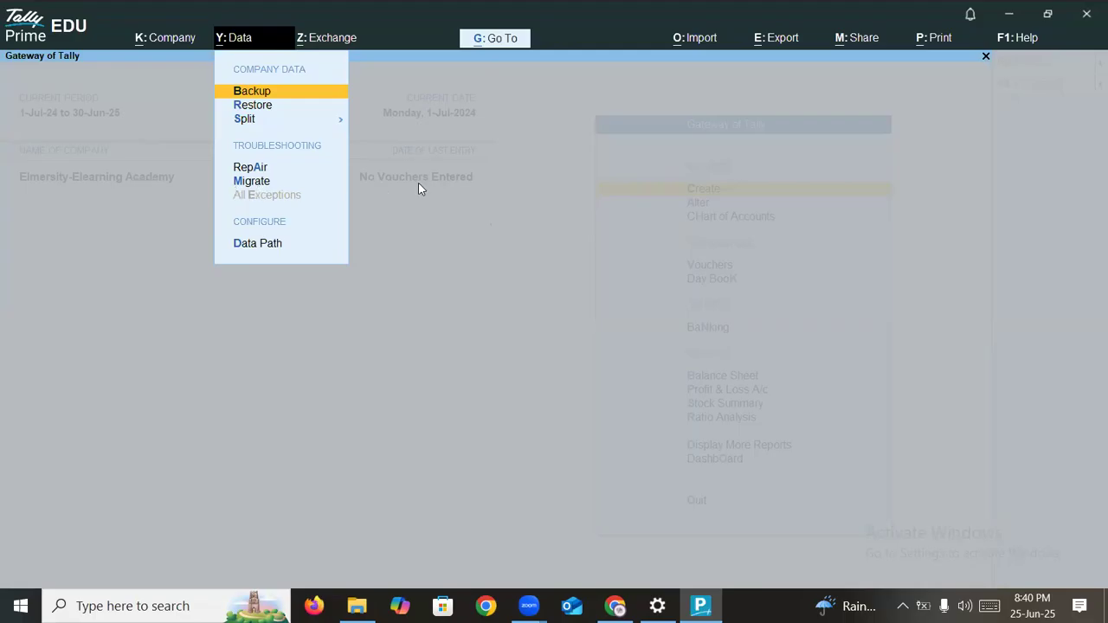
click(63, 180)
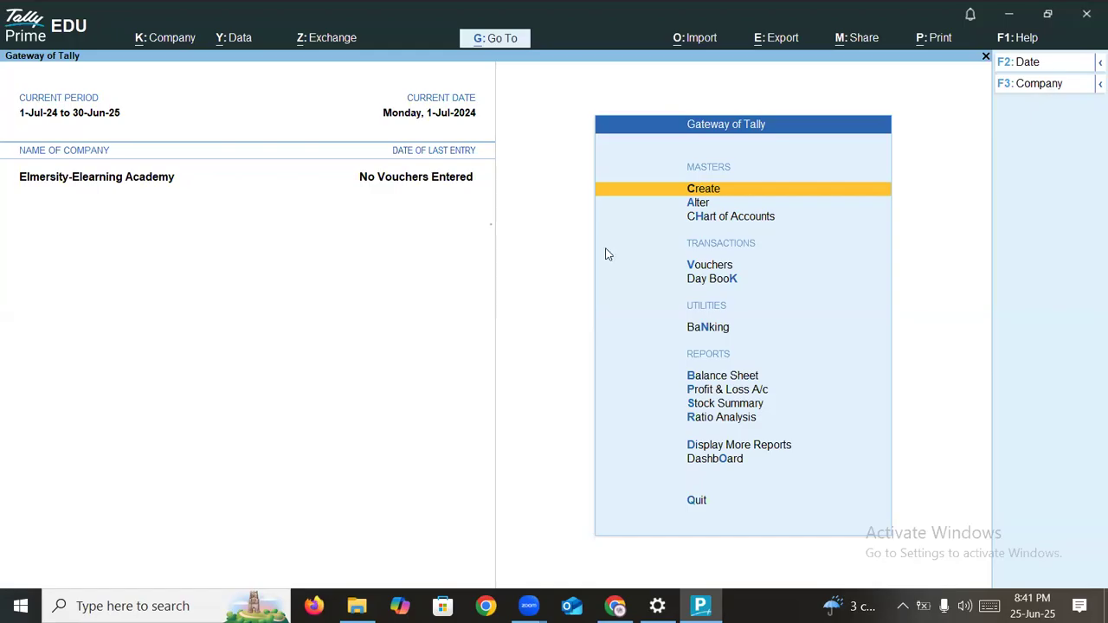
click(226, 39)
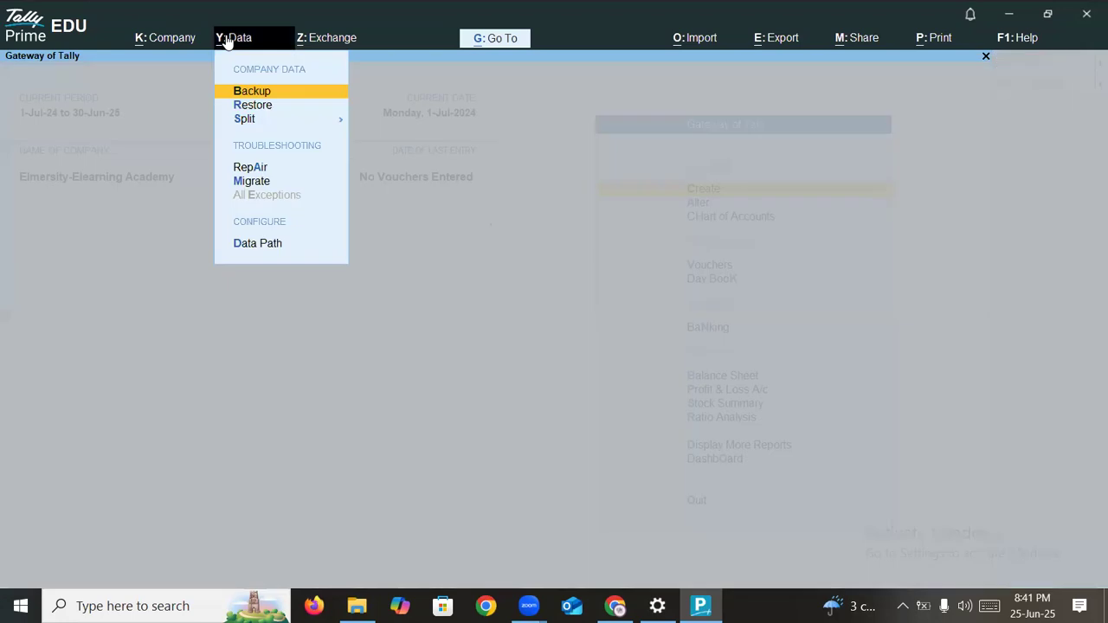
click(259, 91)
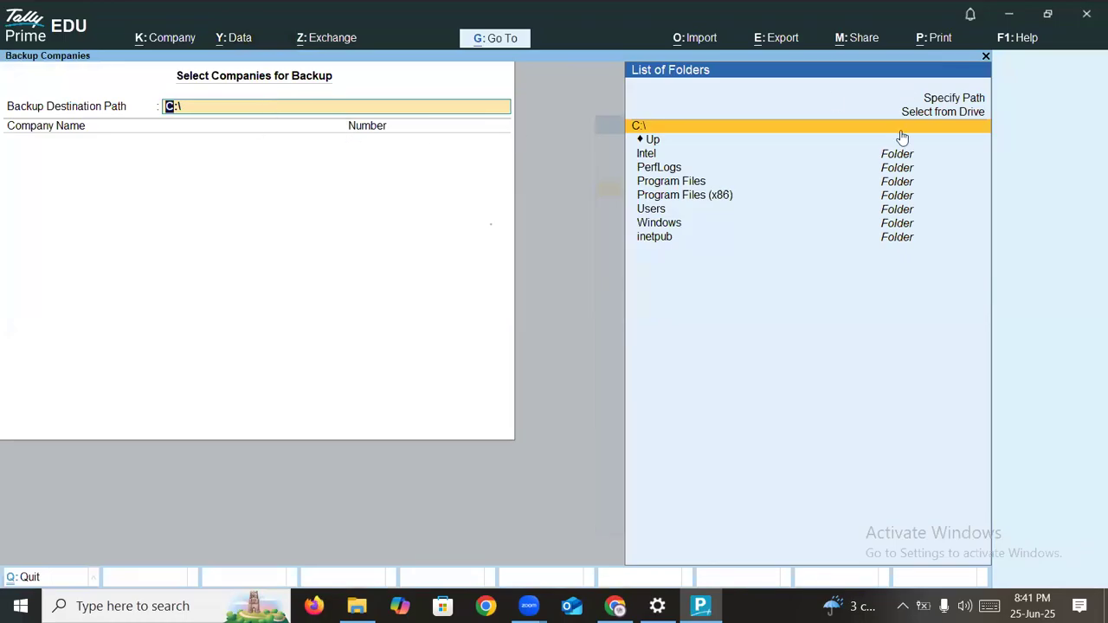
- Browse from drive C: to the data folder on drive G: for the backup destination
key(Up)
key(Up)
key(Down)
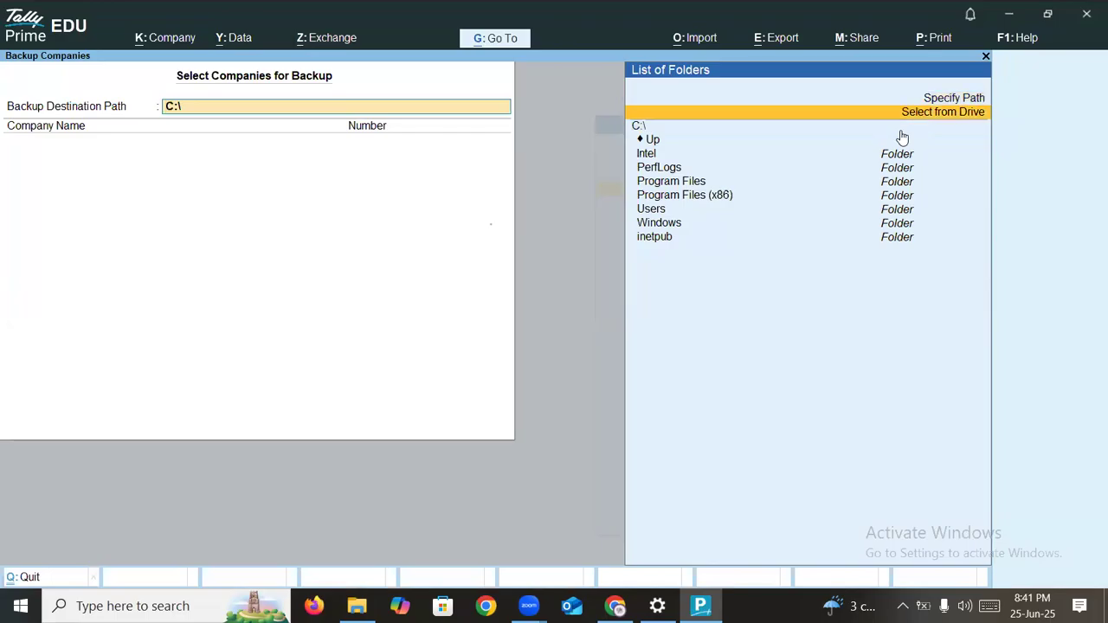
key(Return)
key(Down)
key(Down)
key(Down)
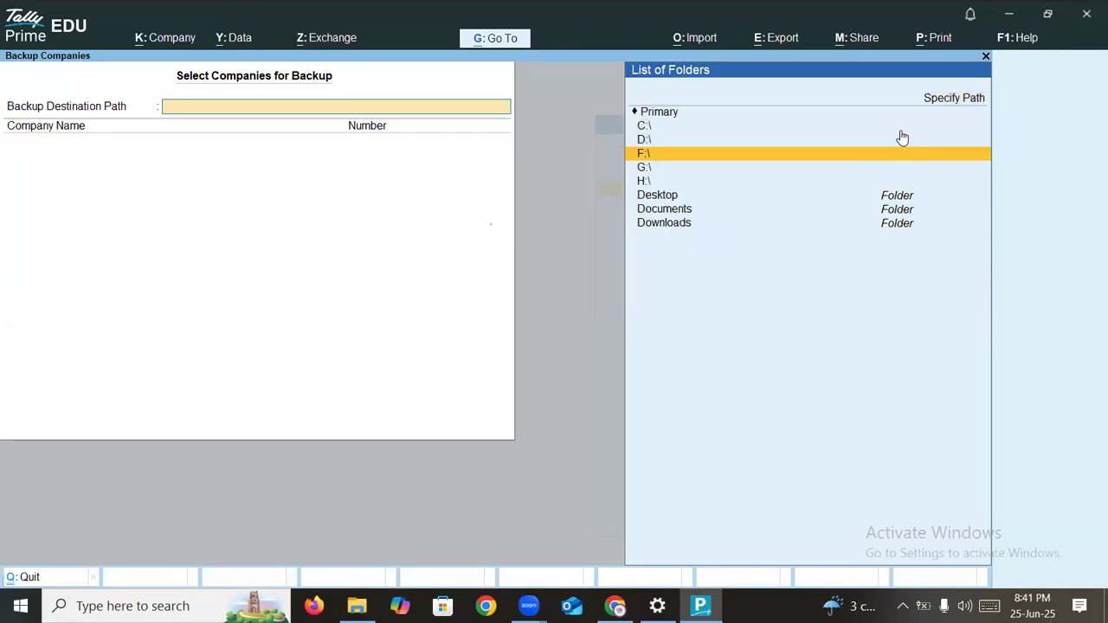
key(Return)
key(Down)
key(Down)
key(Down)
key(Down)
key(Down)
key(Down)
key(Down)
key(Down)
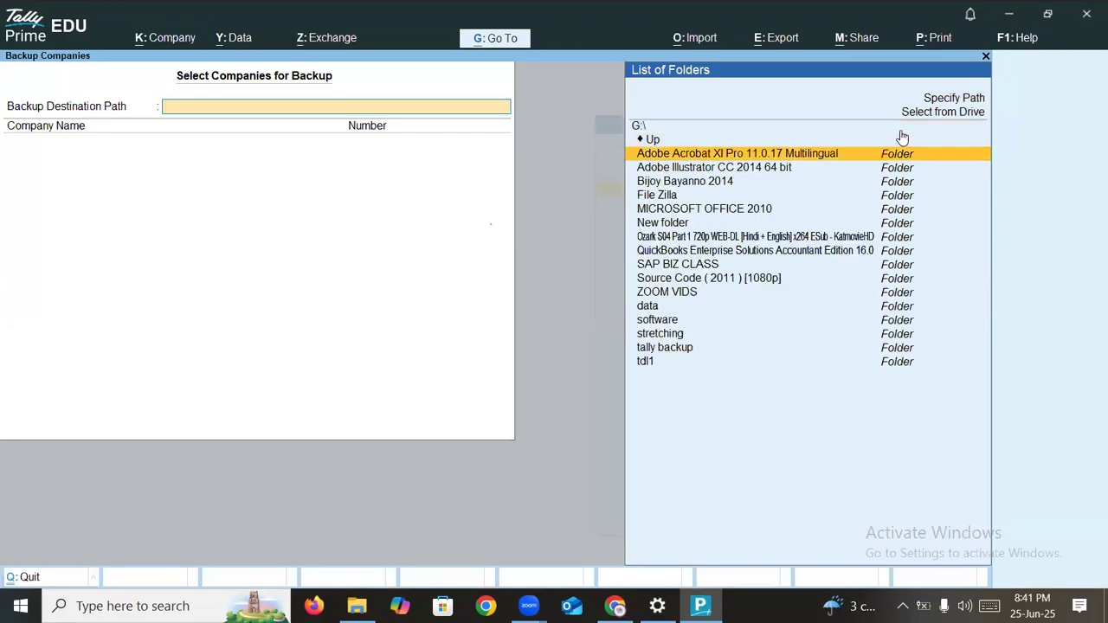
key(Down)
key(Down)
key(Down)
key(Down)
key(Down)
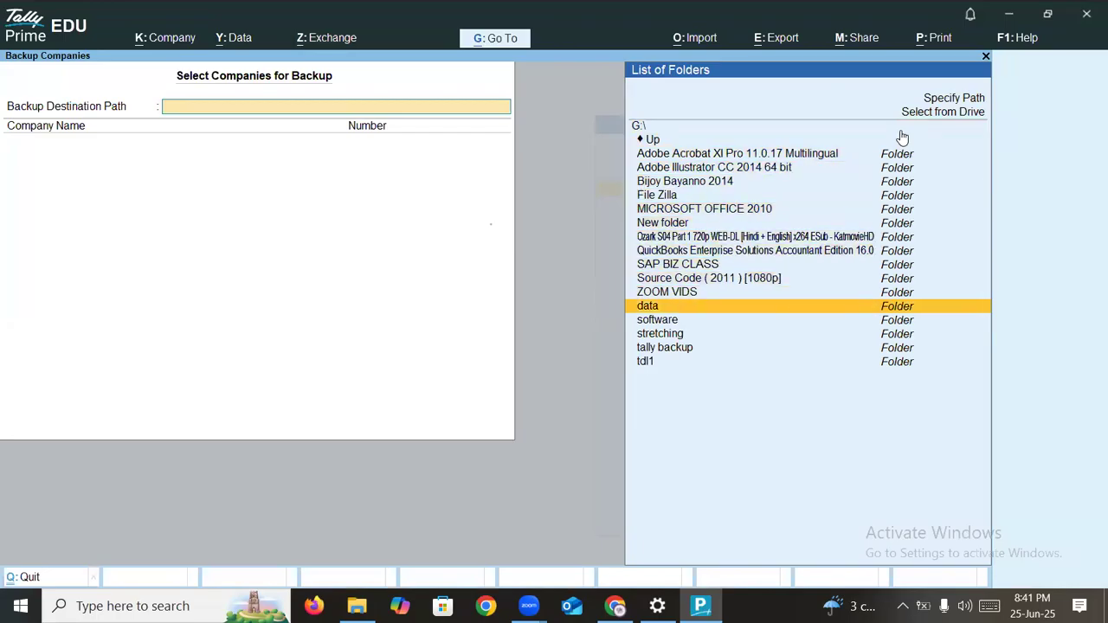
key(Return)
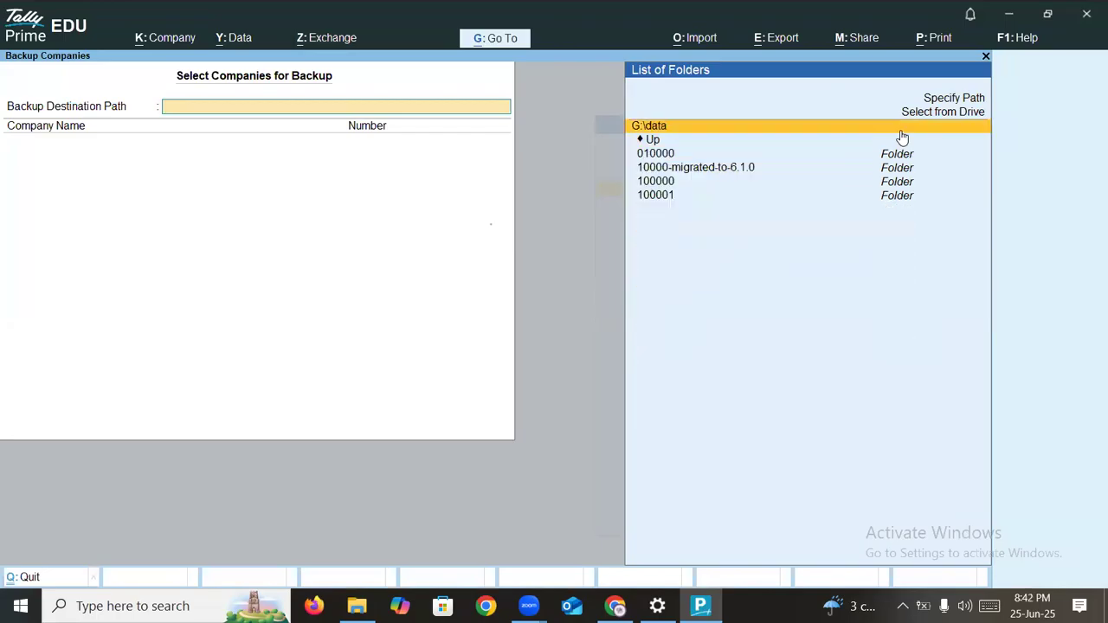
- Set the backup destination path to G:\data\100000
key(Down)
key(Down)
key(Down)
key(Down)
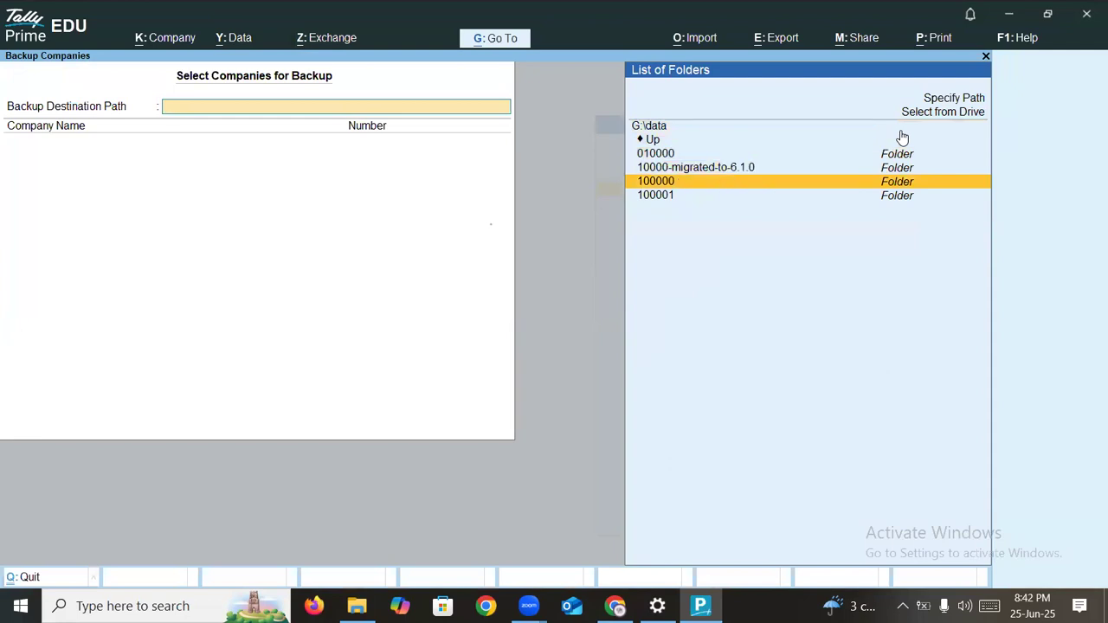
key(Down)
key(Up)
key(Return)
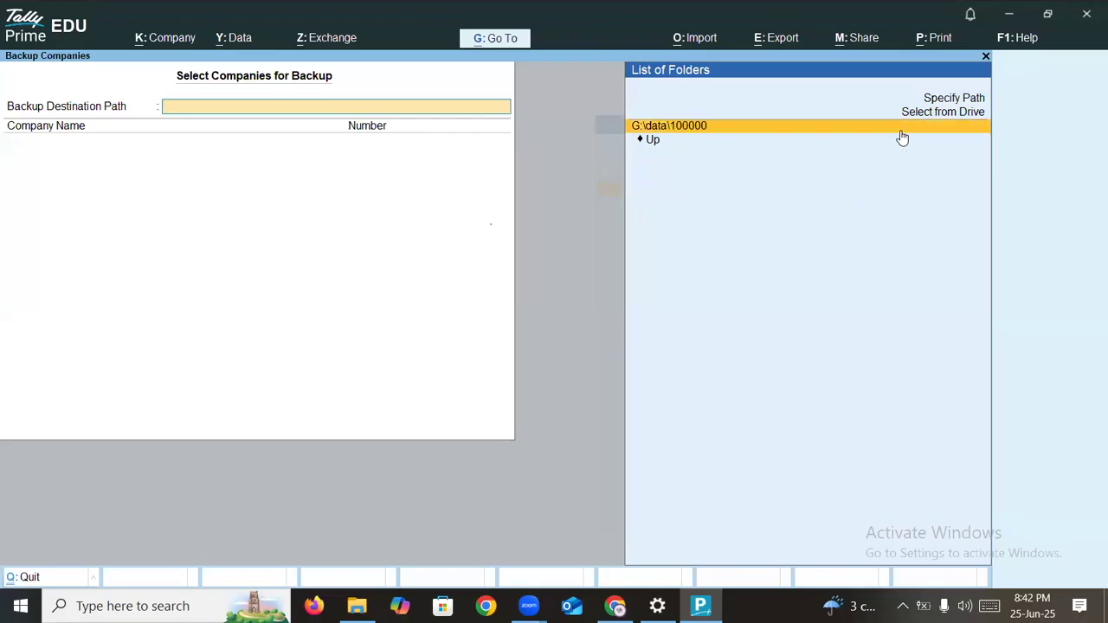
key(Return)
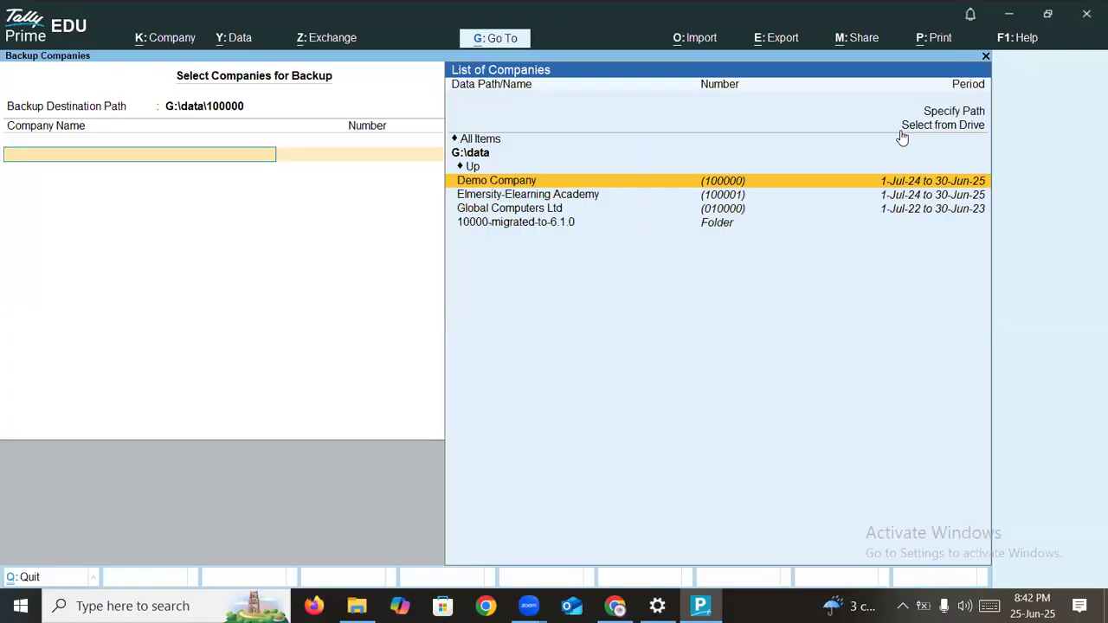
- Add Demo Company and Elmersity-Elearning Academy to the list of companies for backup
key(Return)
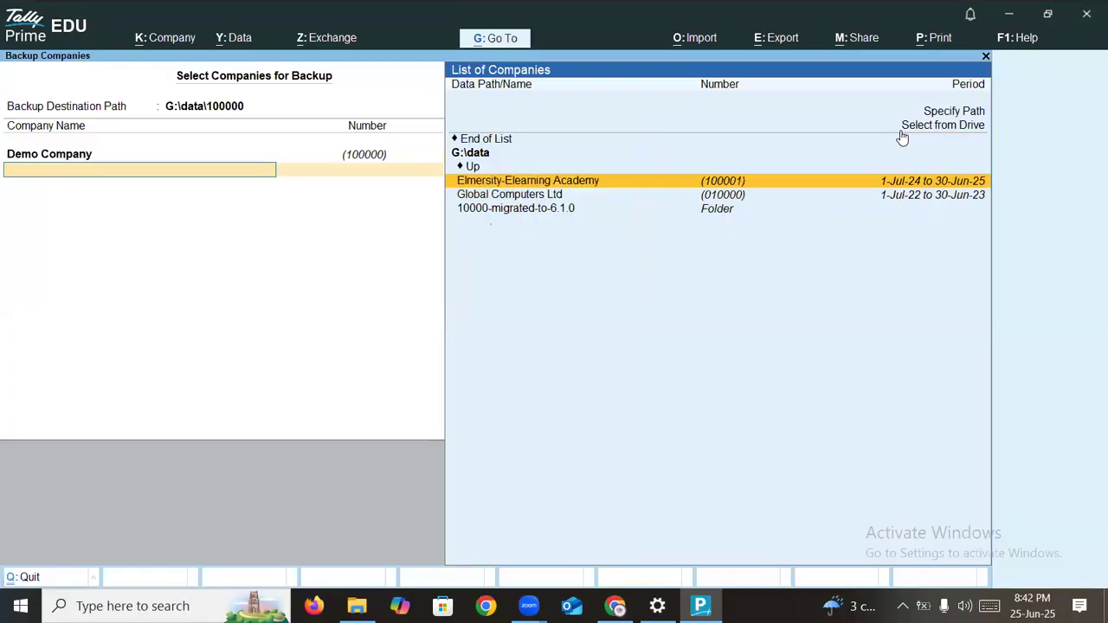
key(Return)
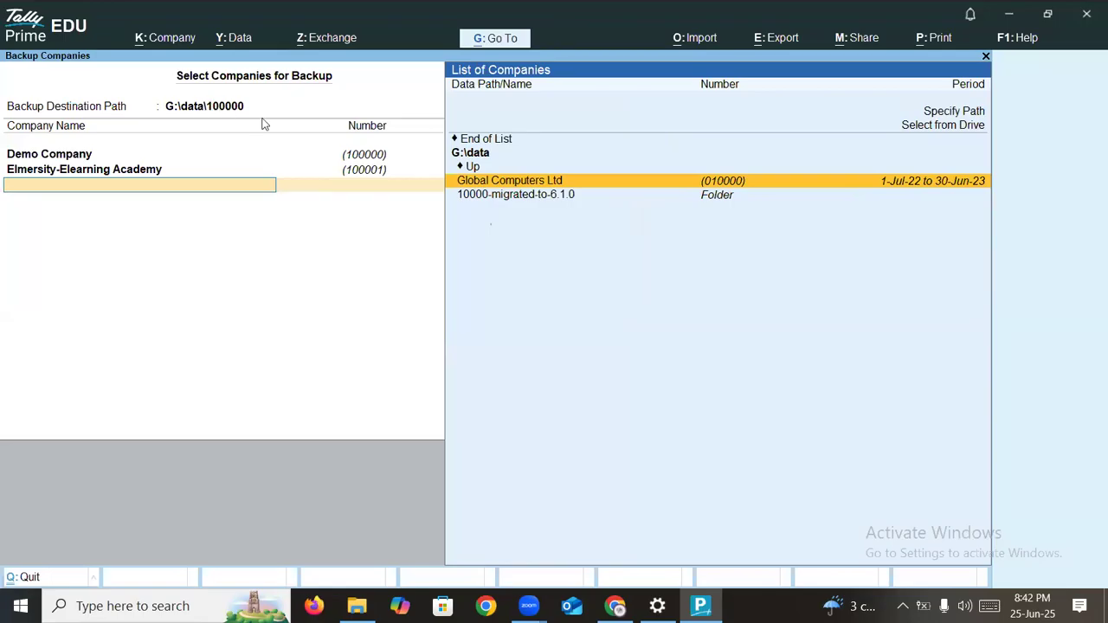
- Return to the backup destination path and change it to H:\ by selecting that drive
key(Up)
key(Up)
key(Up)
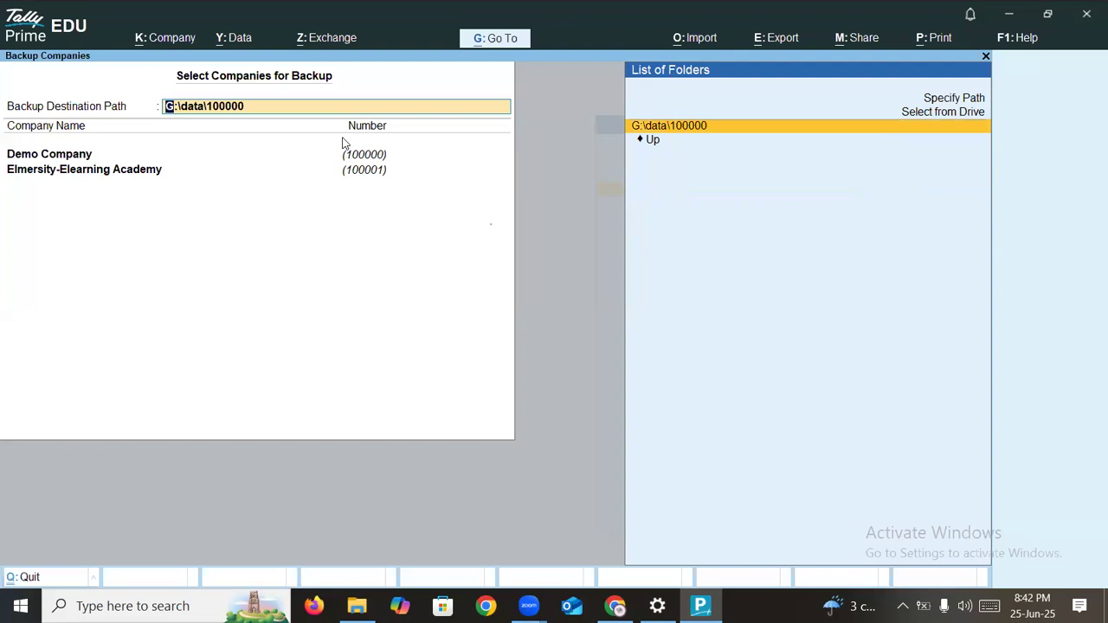
key(BackSpace)
key(Down)
key(Down)
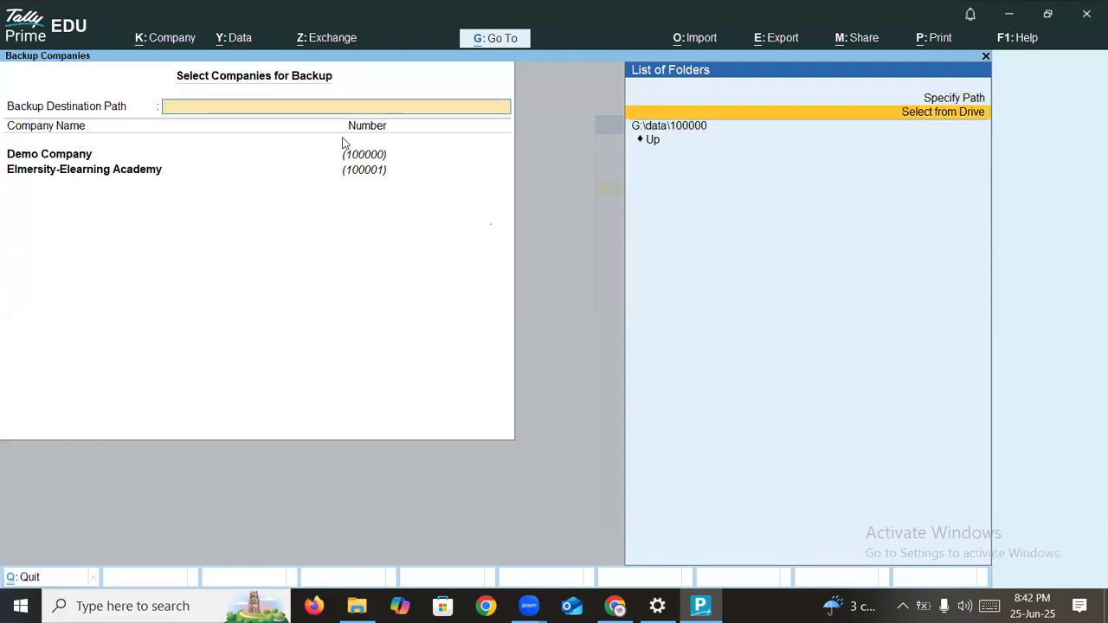
key(Return)
key(Down)
key(Down)
key(Down)
key(Down)
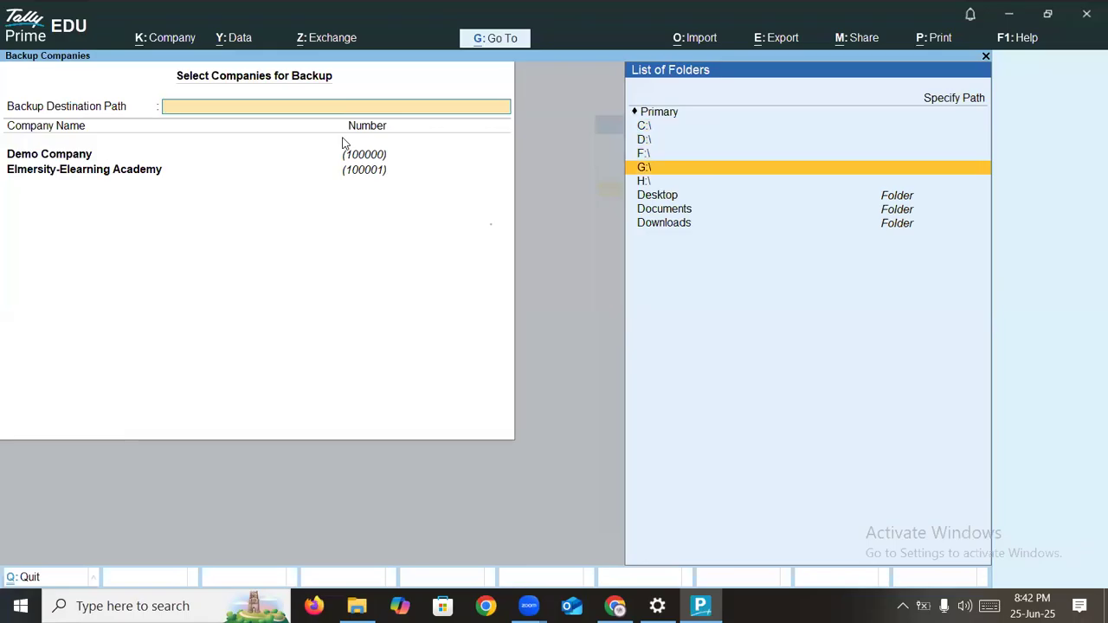
key(Return)
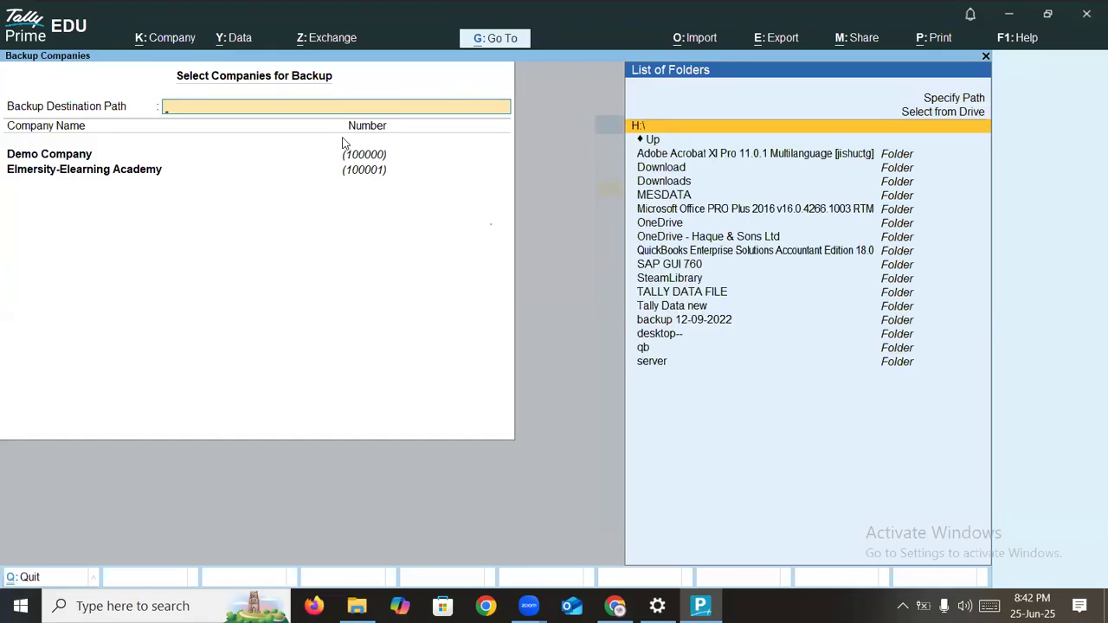
key(Return)
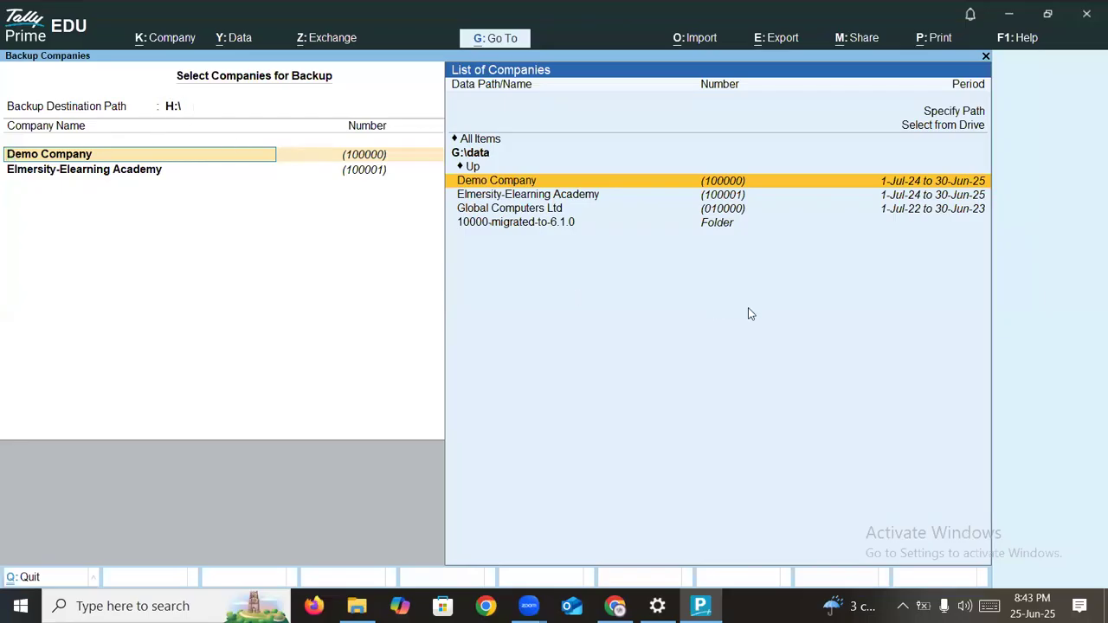
- Keep both companies in the backup selection, end the list and accept the backup
key(Return)
key(Return)
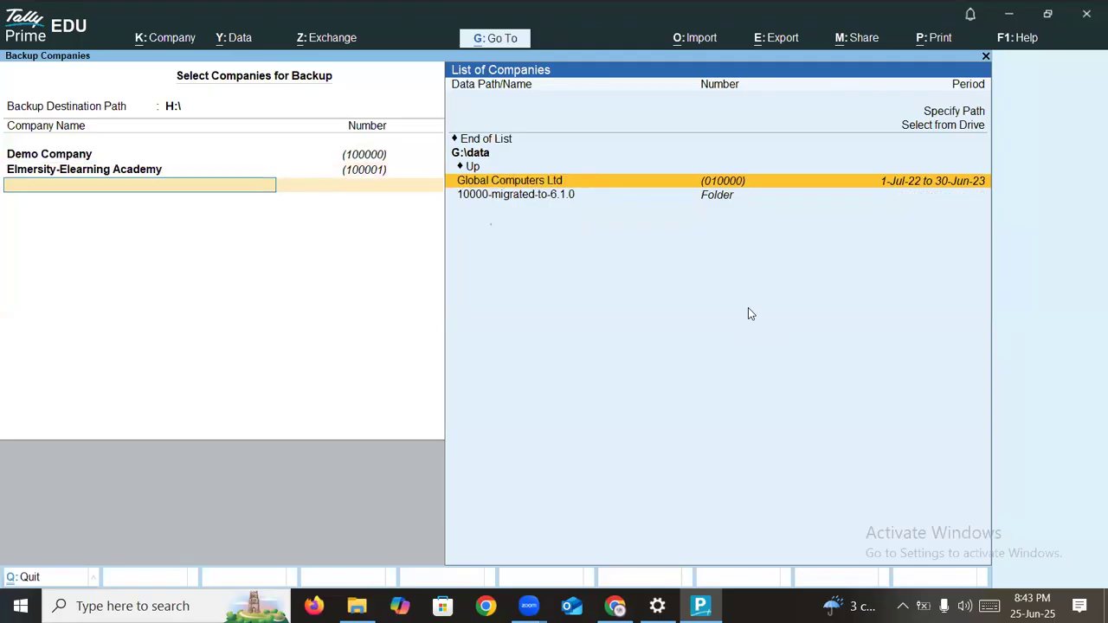
key(Up)
key(Up)
key(Up)
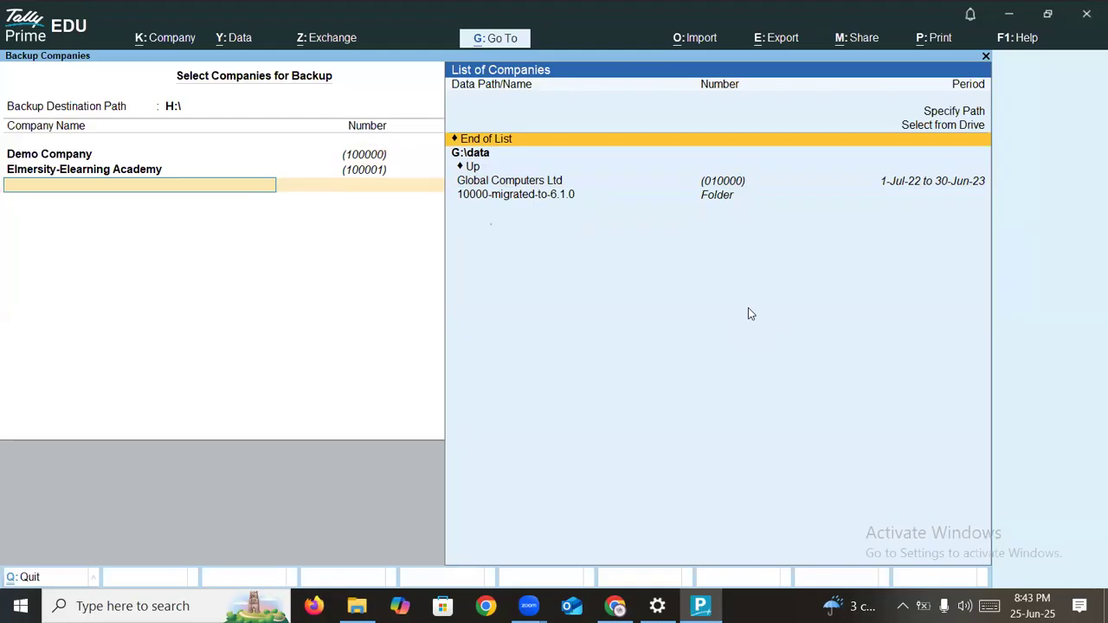
key(Return)
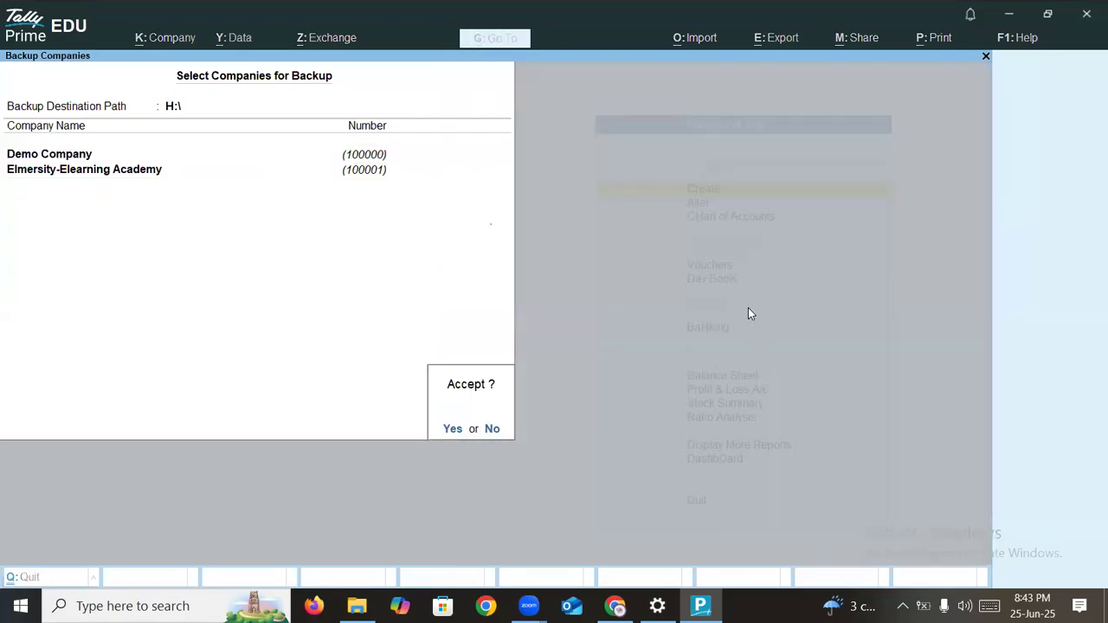
key(Return)
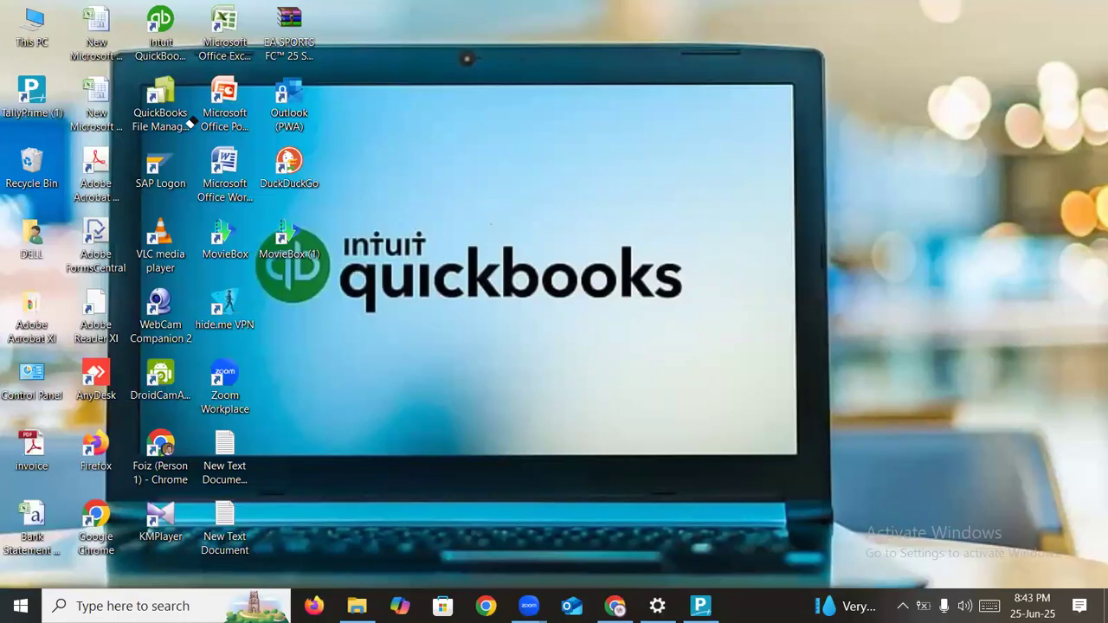
- Open New Volume (H:) in File Explorer to check for the company backup files
double_click(33, 22)
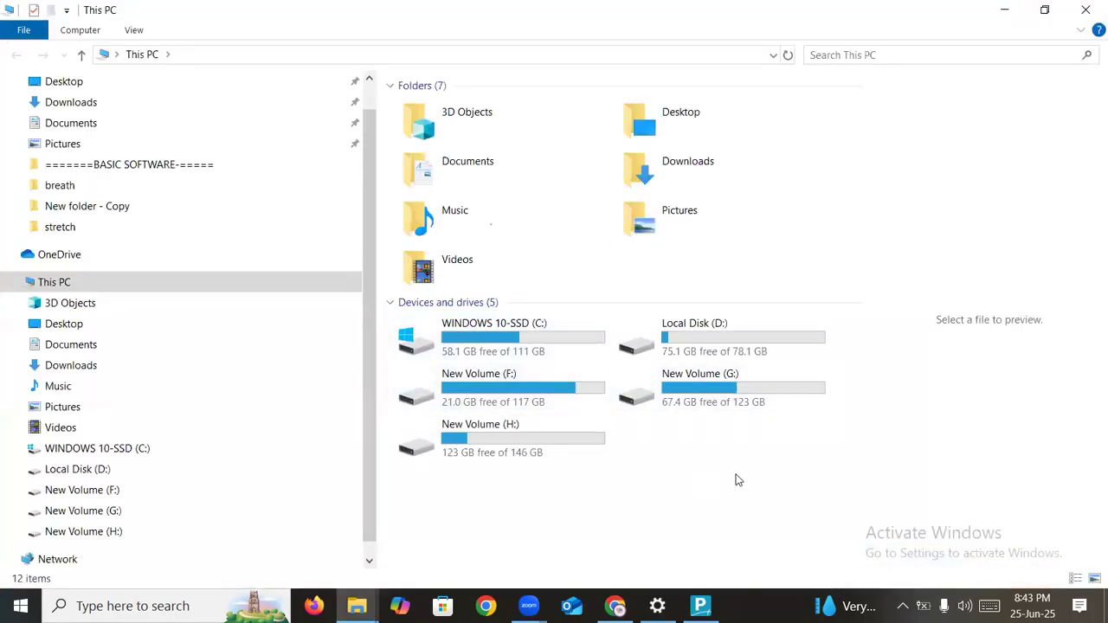
double_click(507, 440)
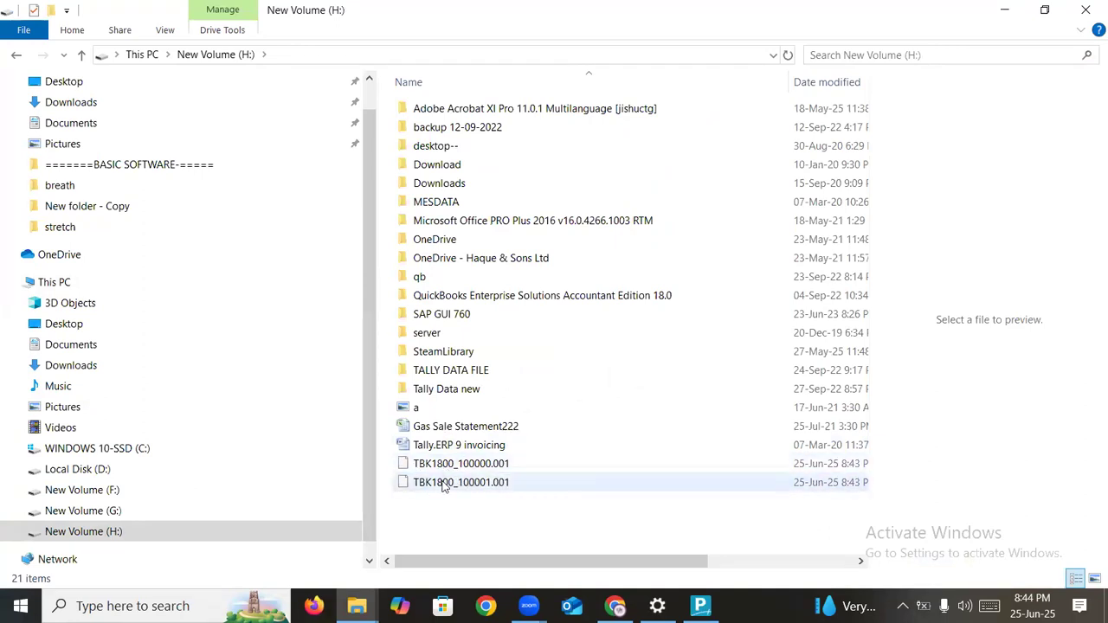
- Check the backup files TBK1800_100001.001 and TBK1800_100000.001 on drive H: by selecting each in turn
click(443, 482)
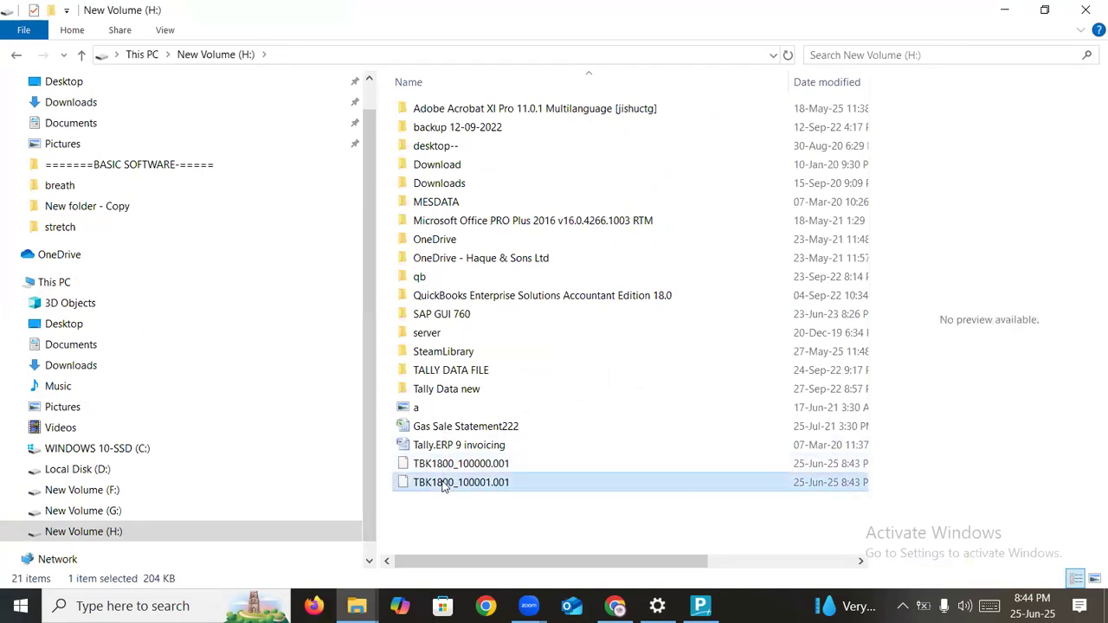
click(505, 465)
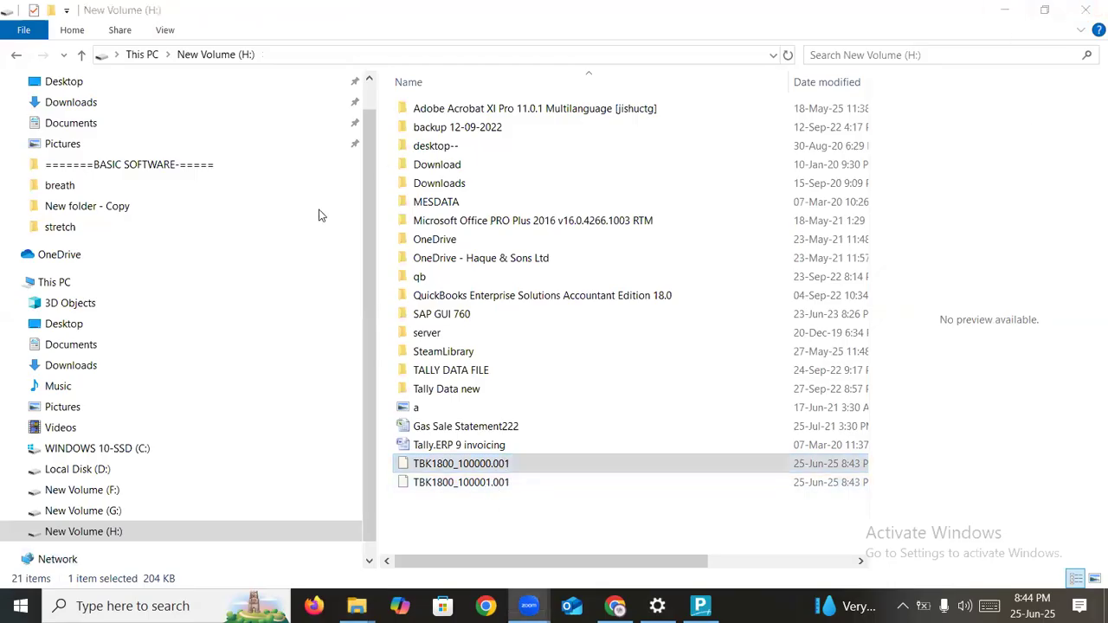
- Switch to TallyPrime, start restoring company data and choose drive H:\ as the location of the backups
click(701, 606)
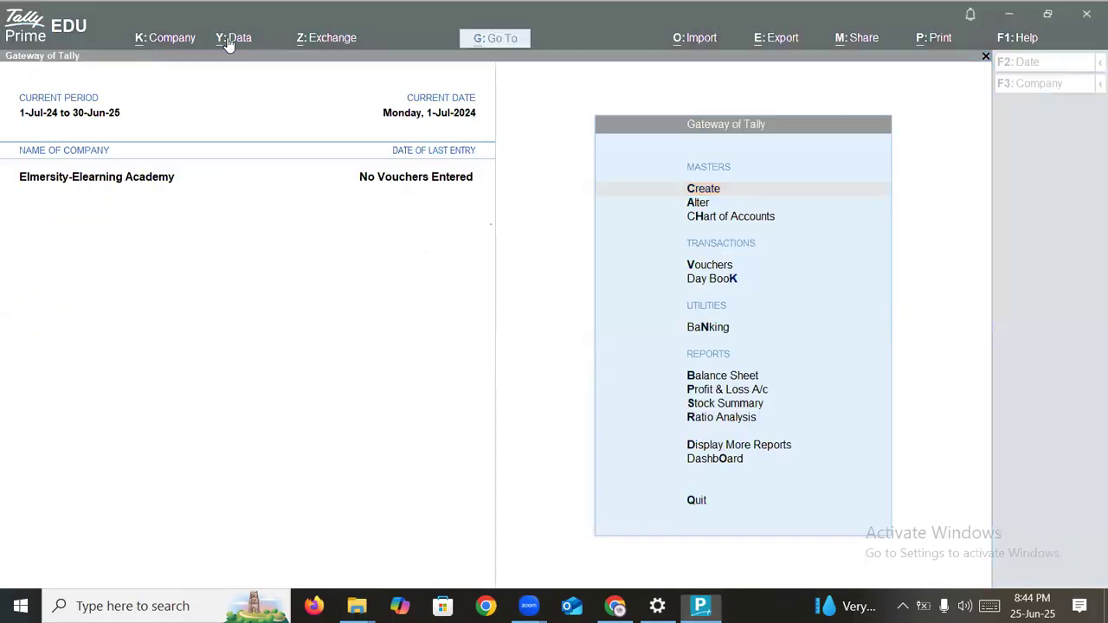
click(227, 43)
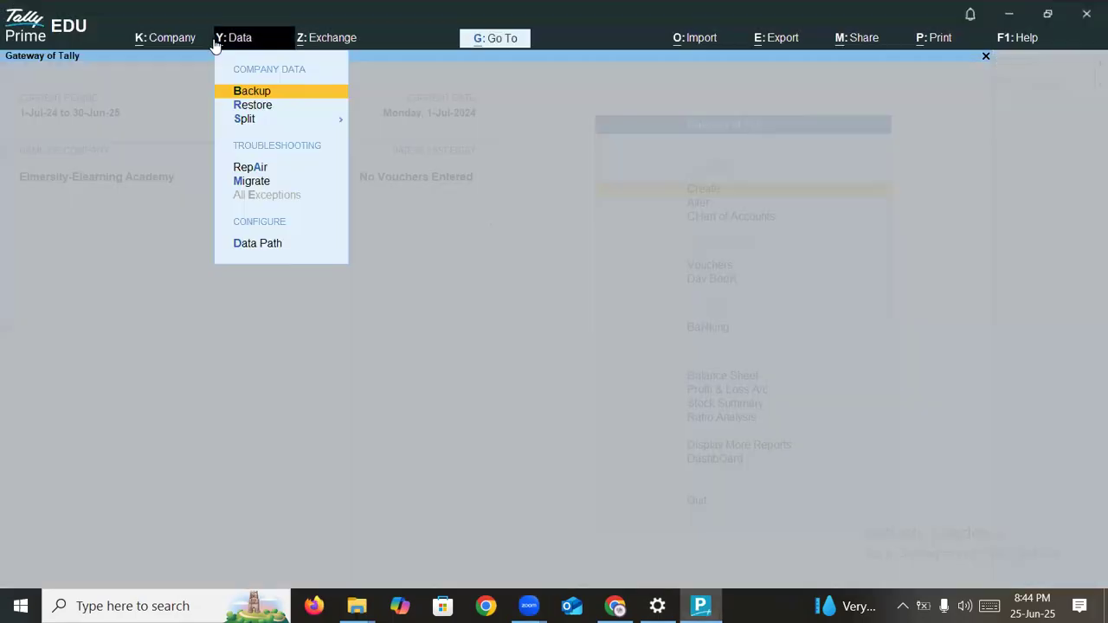
click(257, 105)
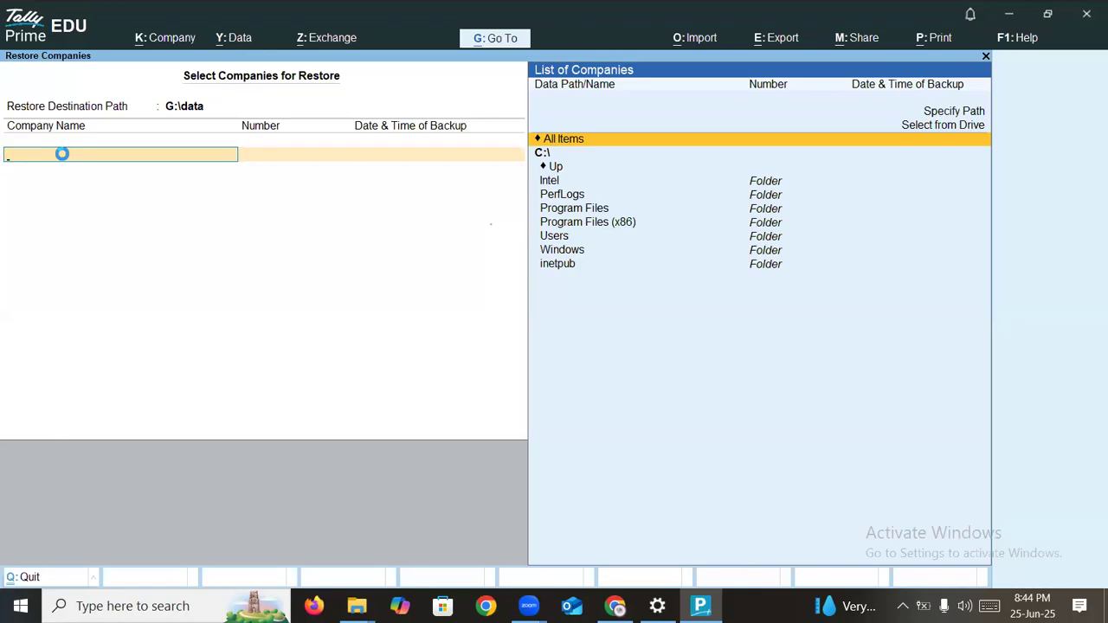
click(955, 127)
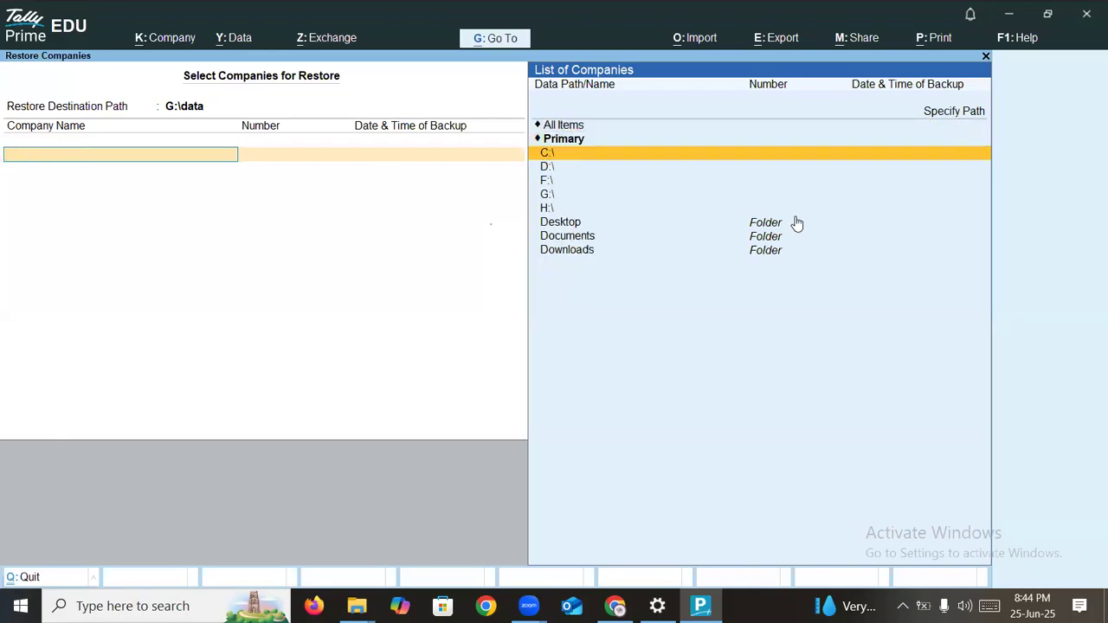
click(549, 209)
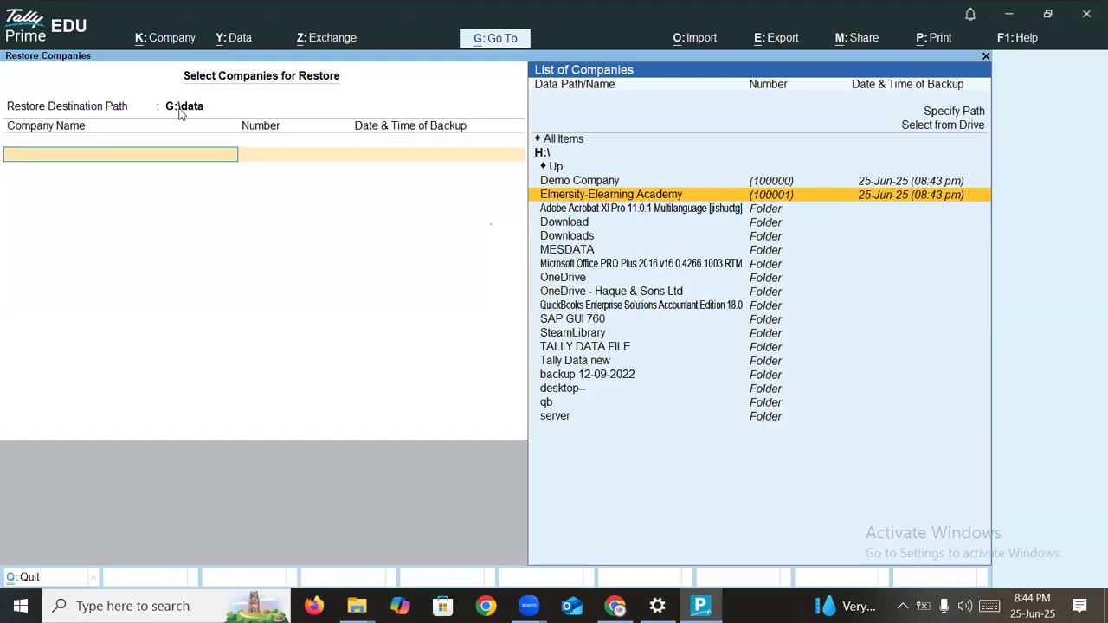
- Try to restore Elmersity-Elearning Academy and Demo Company to G:\data, accepting the restore and agreeing to overwrite the existing company data
click(688, 195)
click(609, 182)
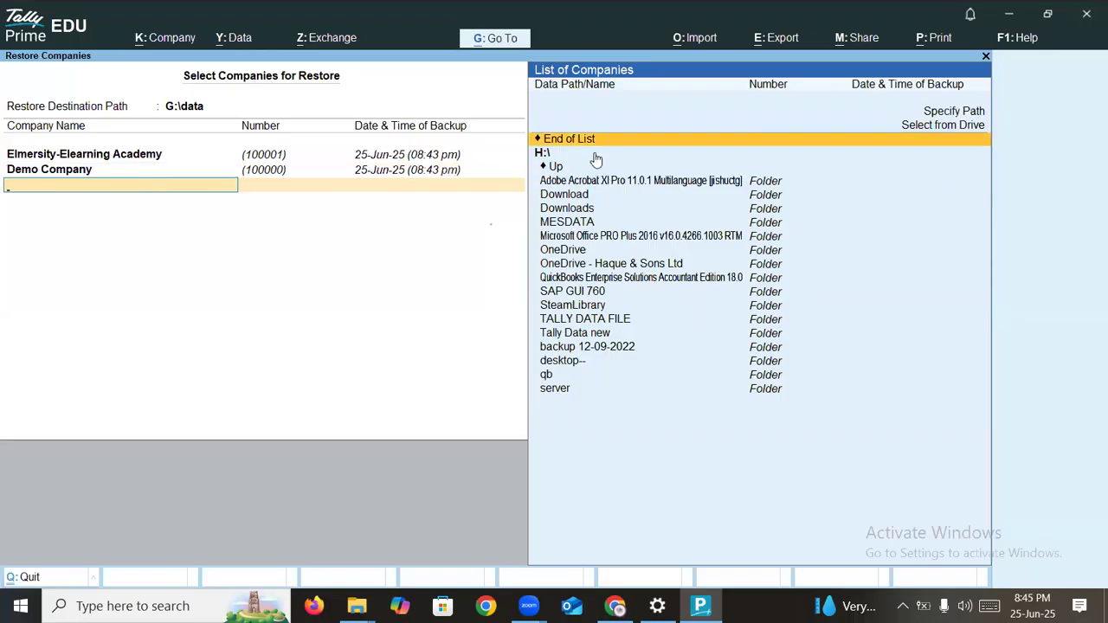
click(584, 143)
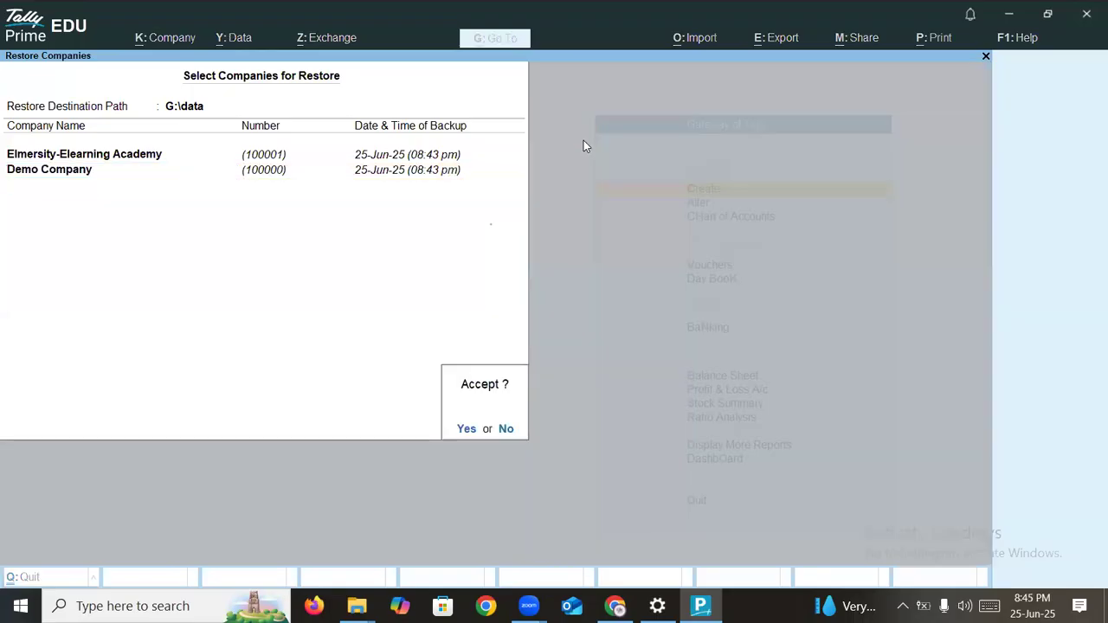
key(Return)
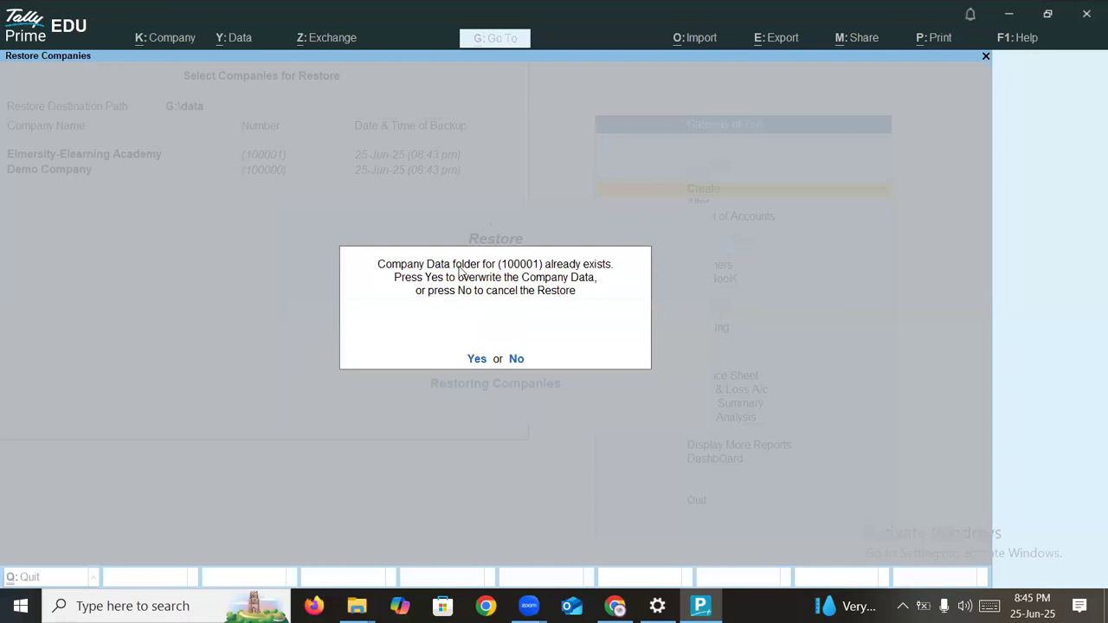
click(478, 359)
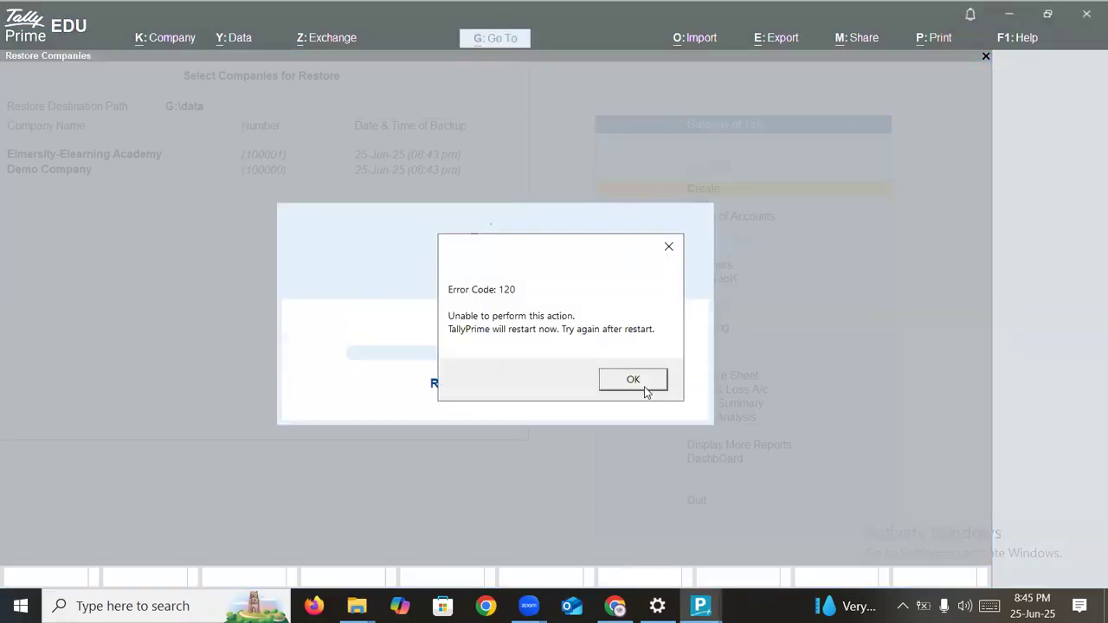
- Acknowledge the restore error to restart TallyPrime and continue in Educational Mode
click(633, 381)
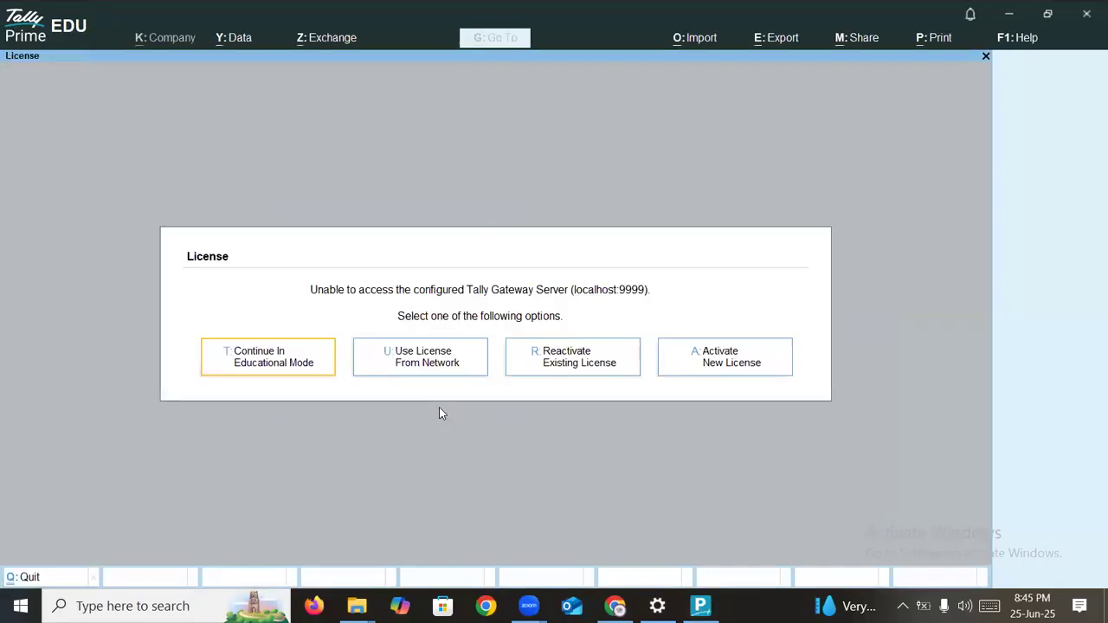
click(274, 357)
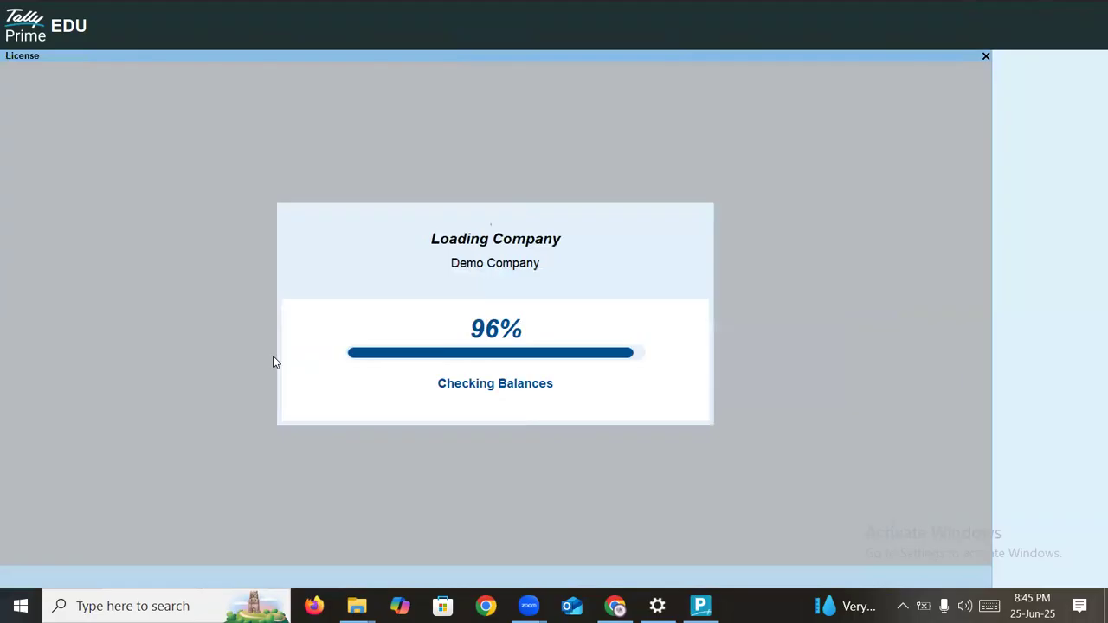